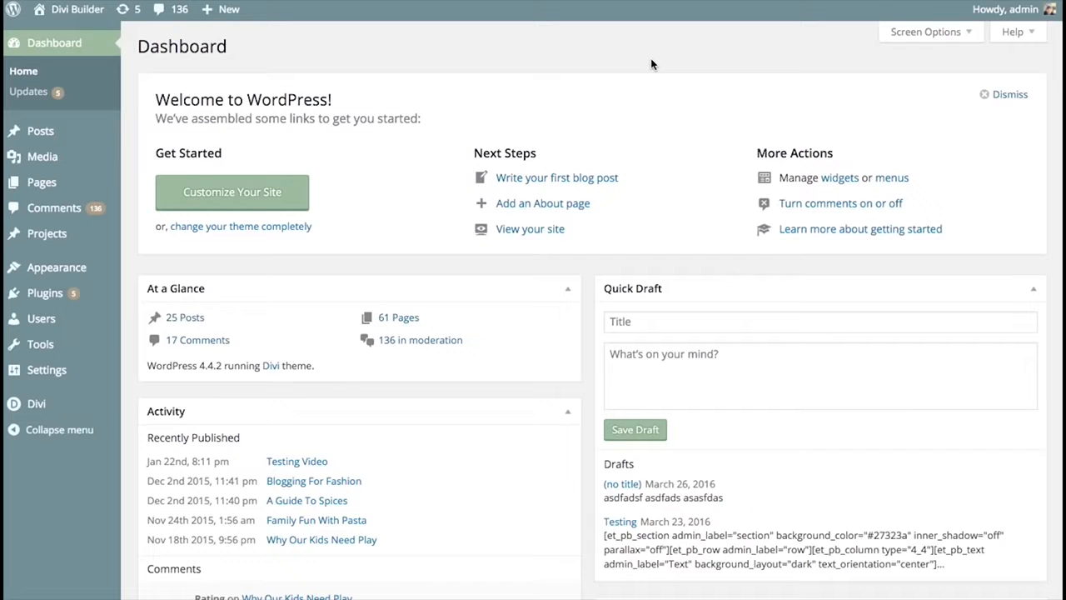
- Open the Divi Library to list the saved layouts
{"action": "mouse_move", "coordinate": [35, 405]}
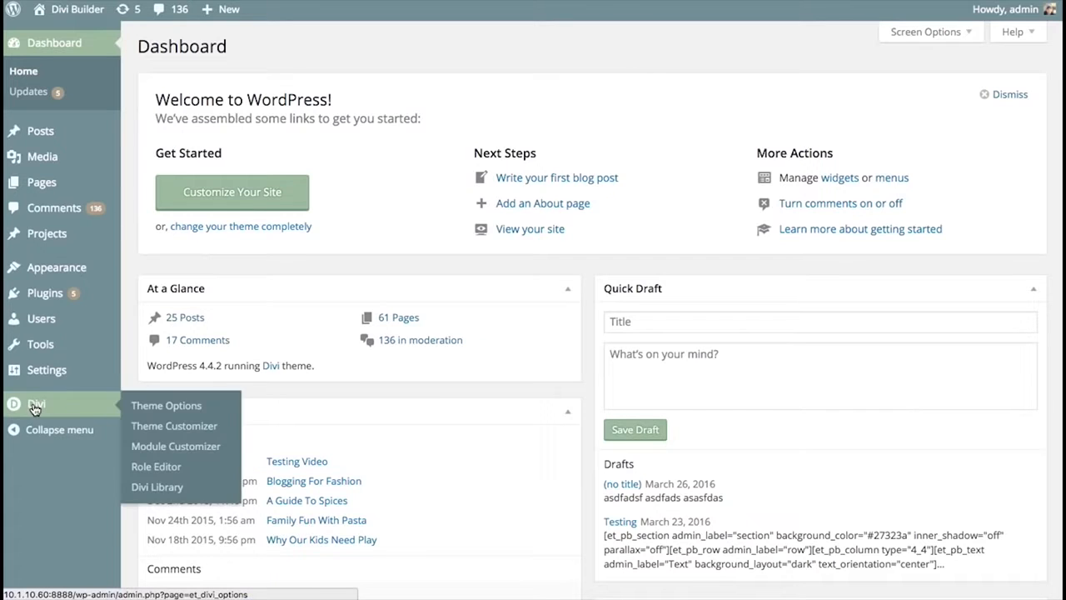
{"action": "left_click", "coordinate": [156, 487]}
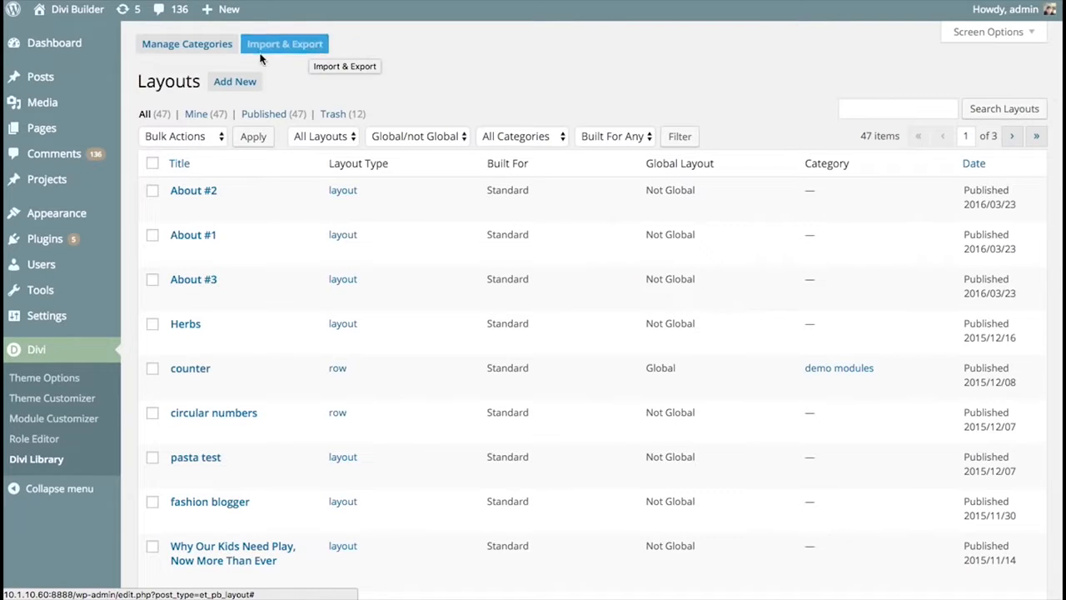
- Review the library's export and import options, including the option to export only selected items, and close the dialog
{"action": "left_click", "coordinate": [304, 48]}
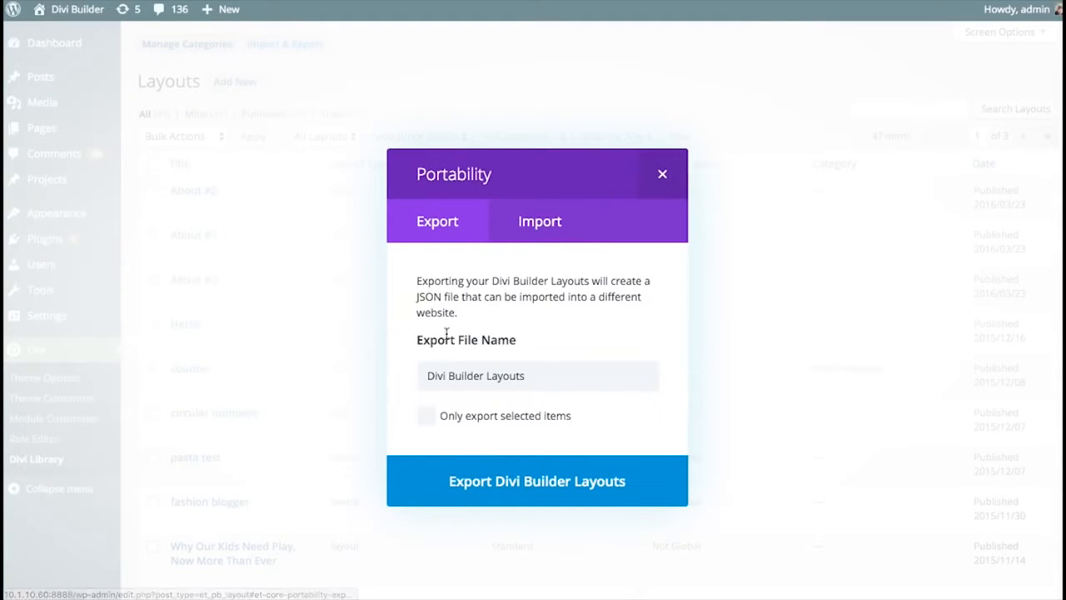
{"action": "left_click", "coordinate": [541, 221]}
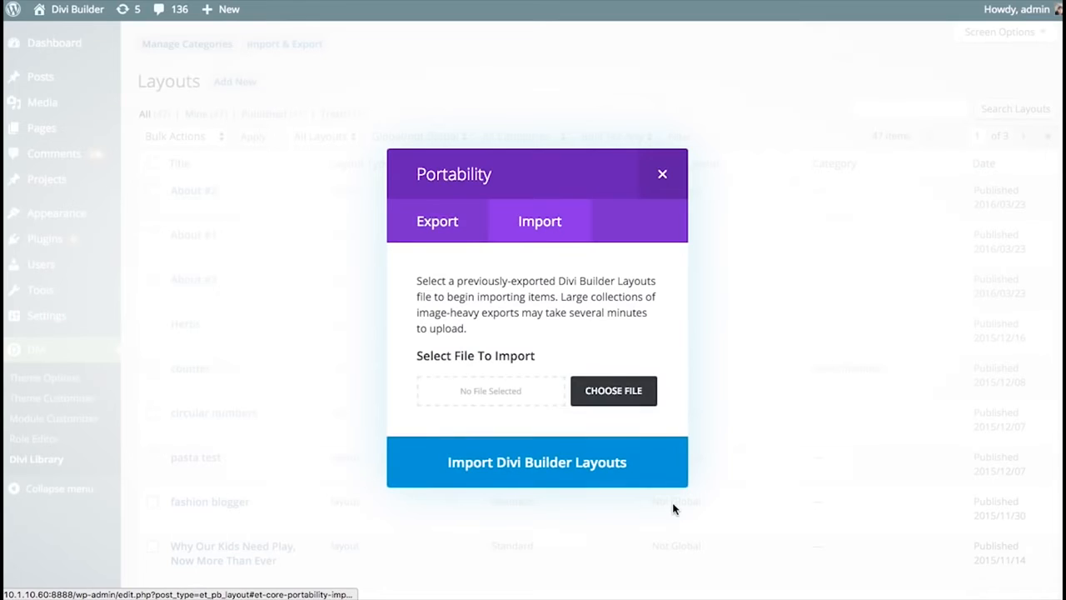
{"action": "left_click", "coordinate": [438, 231]}
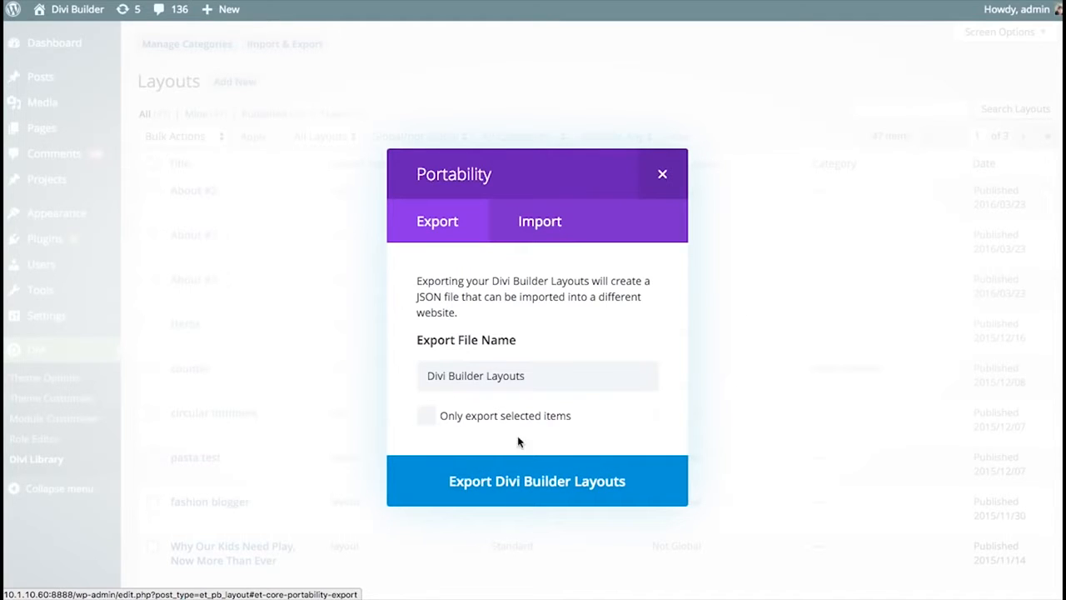
{"action": "left_click", "coordinate": [448, 418]}
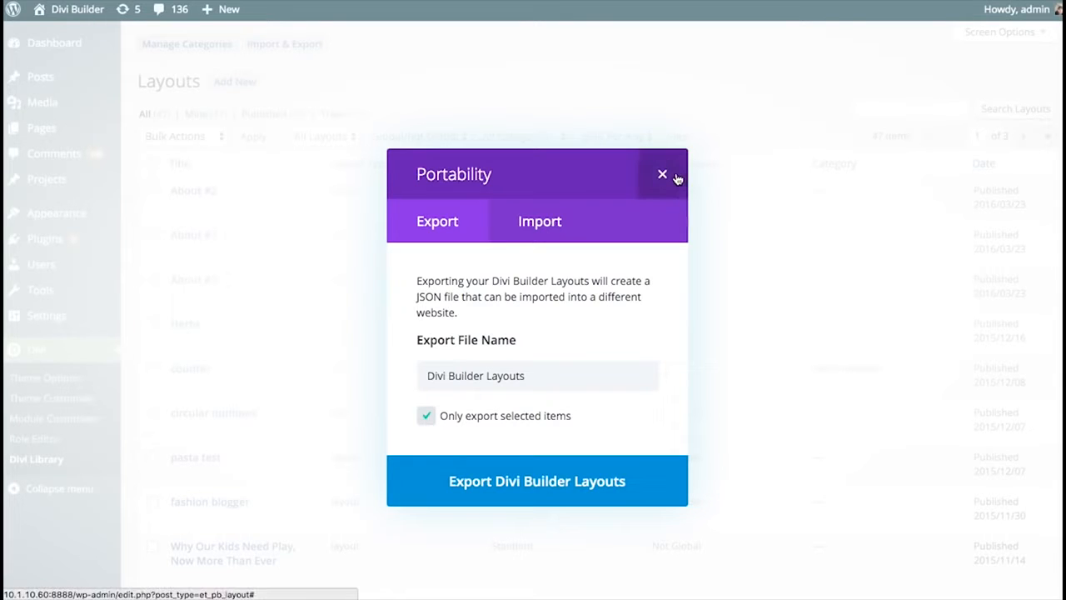
{"action": "left_click", "coordinate": [456, 418]}
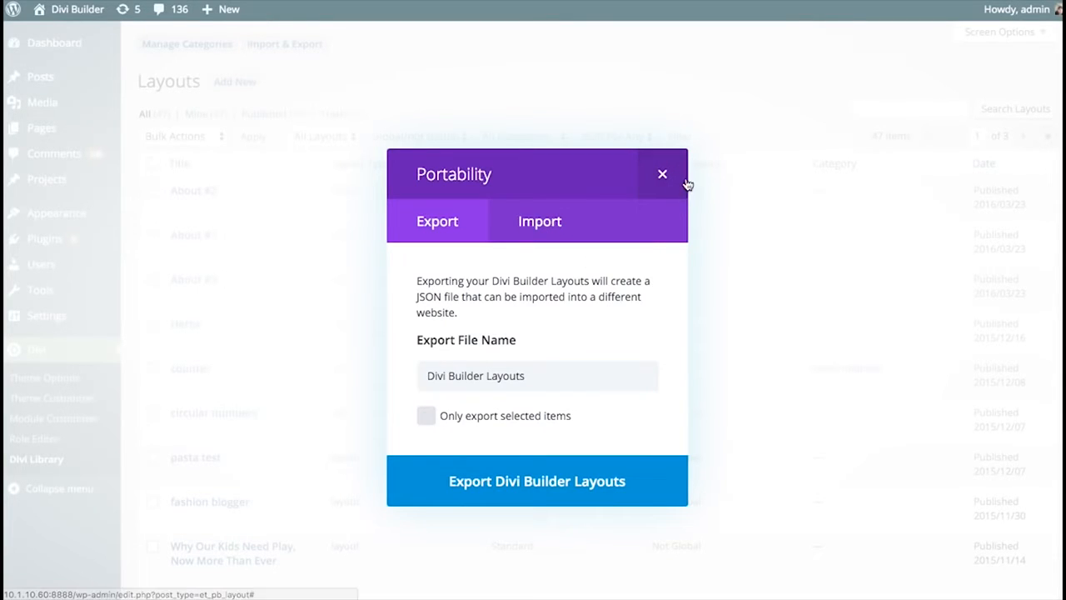
{"action": "left_click", "coordinate": [743, 243]}
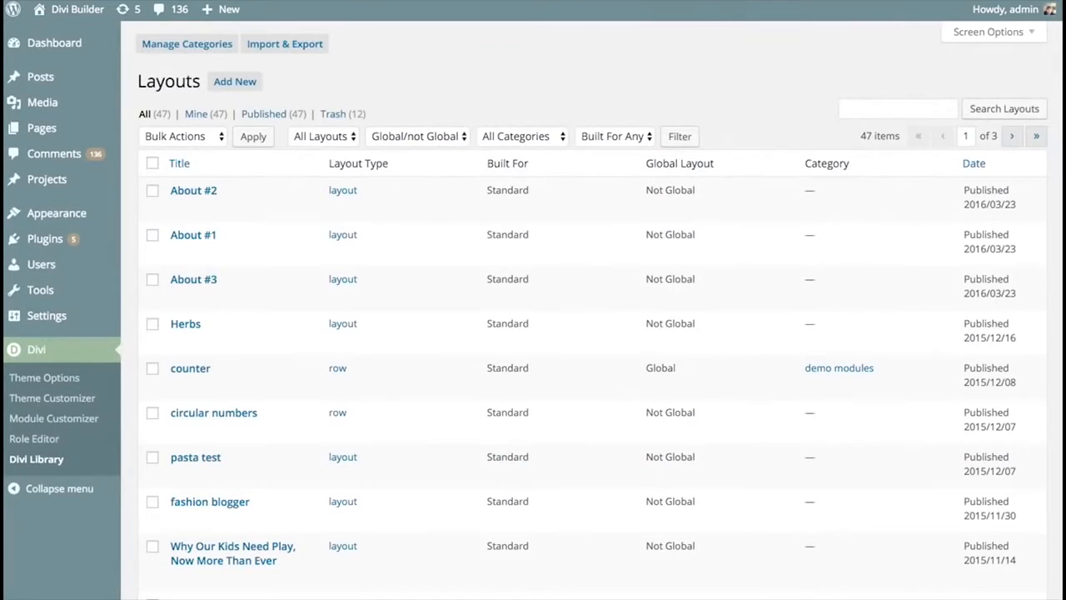
- Select the About #2, About #1 and About #3 layouts in the library list
{"action": "scroll", "coordinate": [591, 309], "scroll_direction": "down", "scroll_amount": 1}
{"action": "scroll", "coordinate": [1047, 452], "scroll_direction": "down", "scroll_amount": 10}
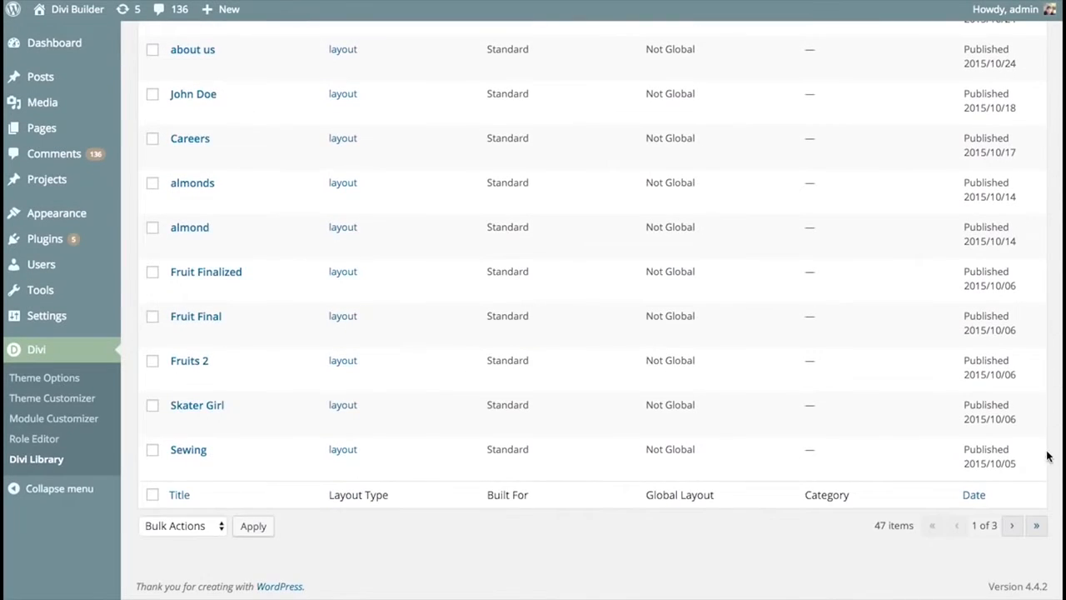
{"action": "scroll", "coordinate": [1047, 452], "scroll_direction": "up", "scroll_amount": 10}
{"action": "left_click", "coordinate": [152, 191]}
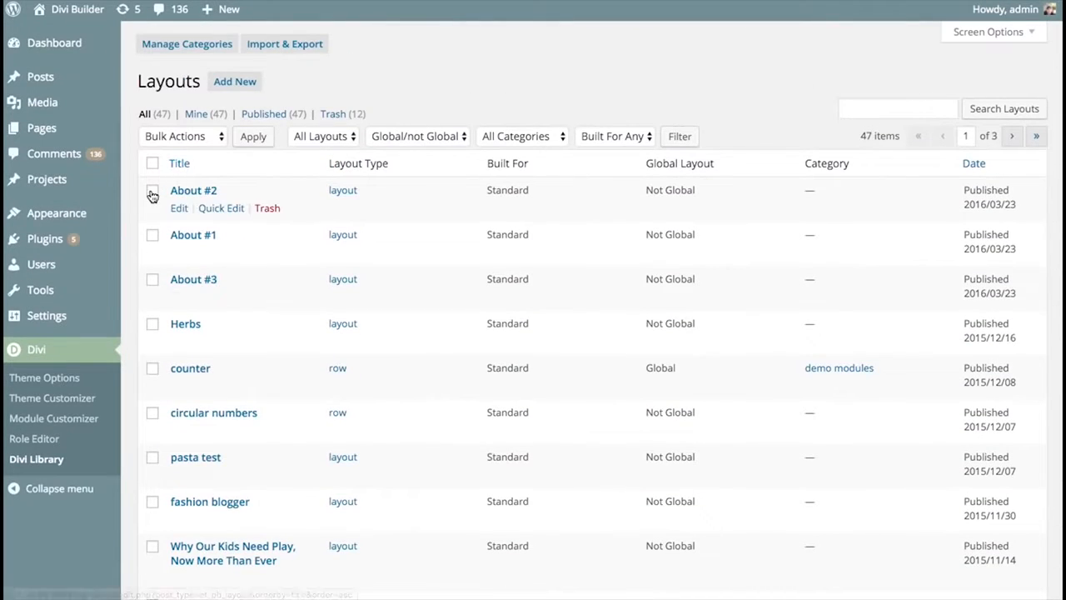
{"action": "left_click", "coordinate": [152, 236]}
{"action": "left_click", "coordinate": [152, 280]}
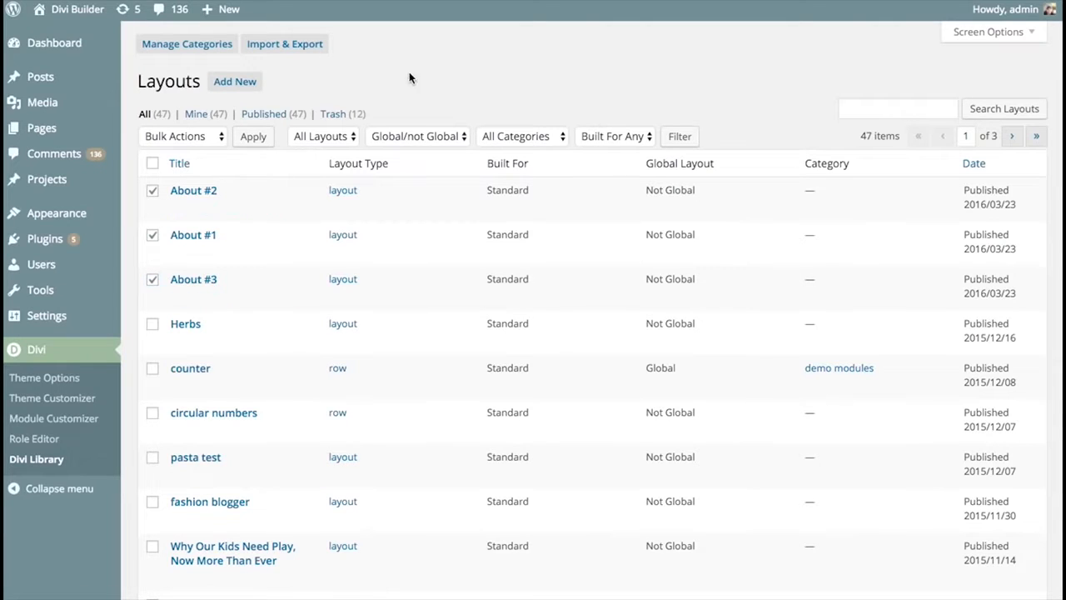
- Export only the selected layouts under the file name About Us Library Items, and close the portability dialog
{"action": "left_click", "coordinate": [300, 45]}
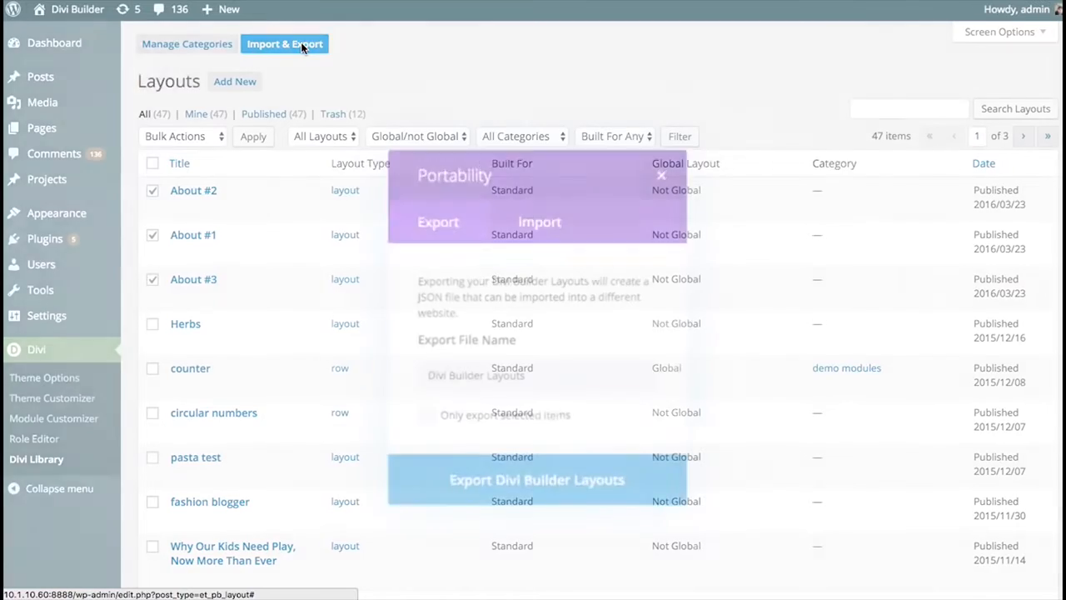
{"action": "left_click", "coordinate": [426, 418]}
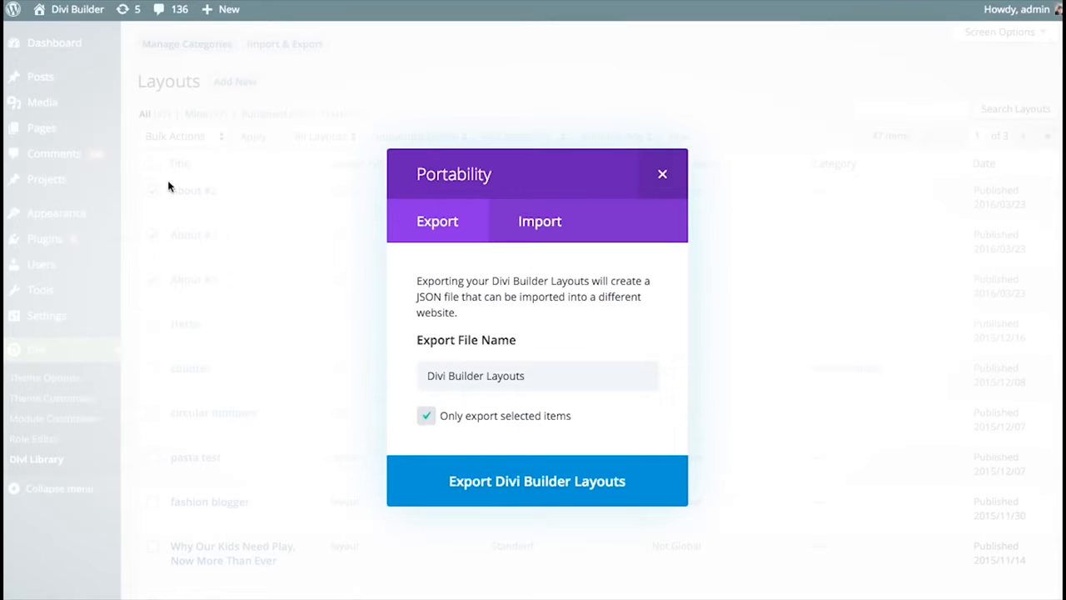
{"action": "left_click", "coordinate": [490, 383]}
{"action": "key", "text": "ctrl+a"}
{"action": "type", "text": "Abo"}
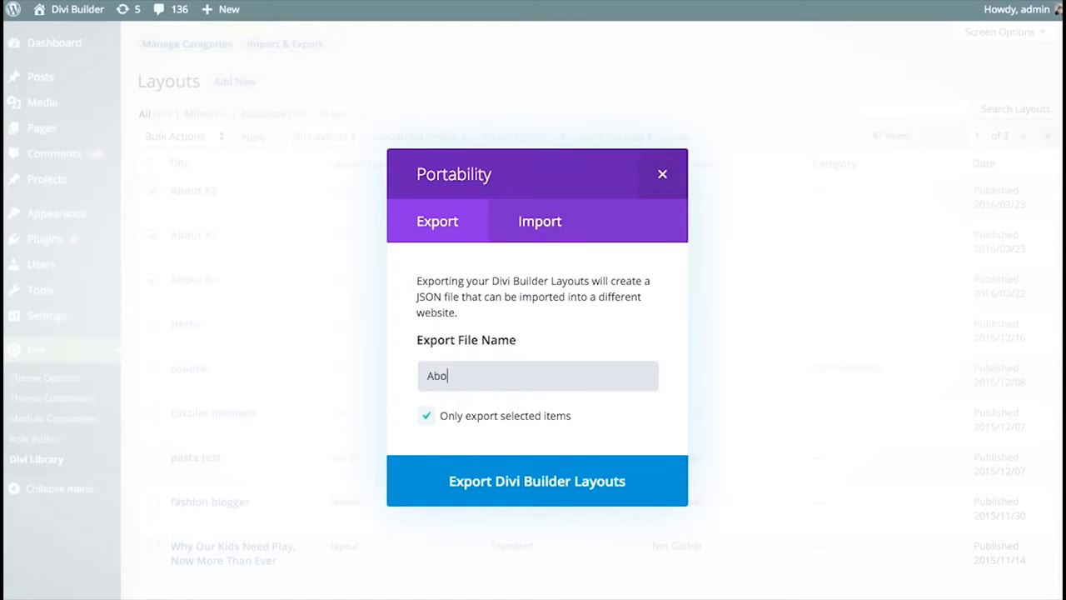
{"action": "type", "text": "ut Us Library Items"}
{"action": "left_click", "coordinate": [515, 487]}
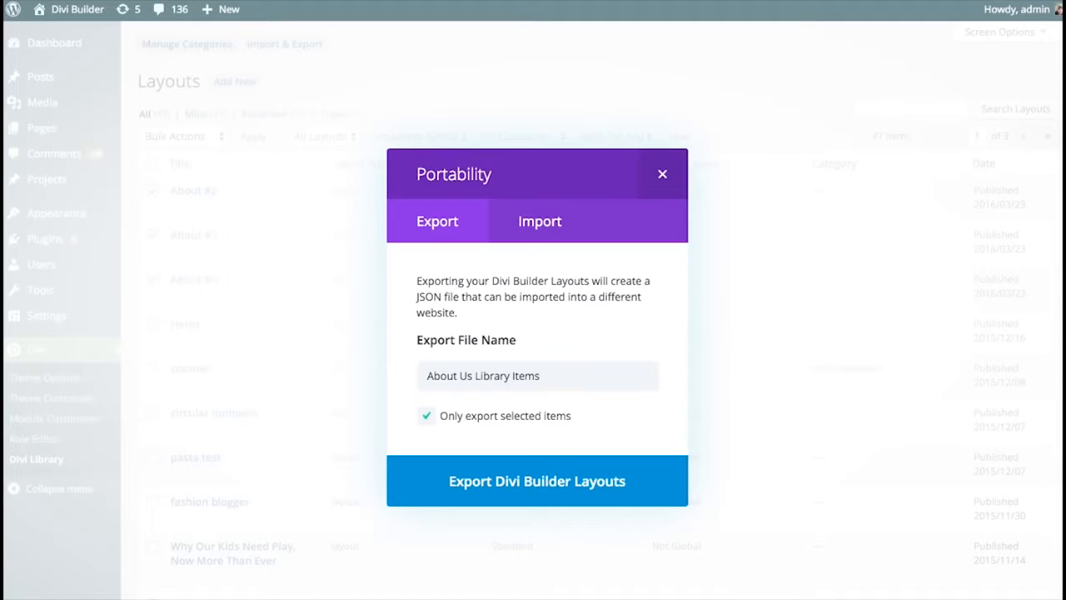
{"action": "left_click", "coordinate": [548, 237]}
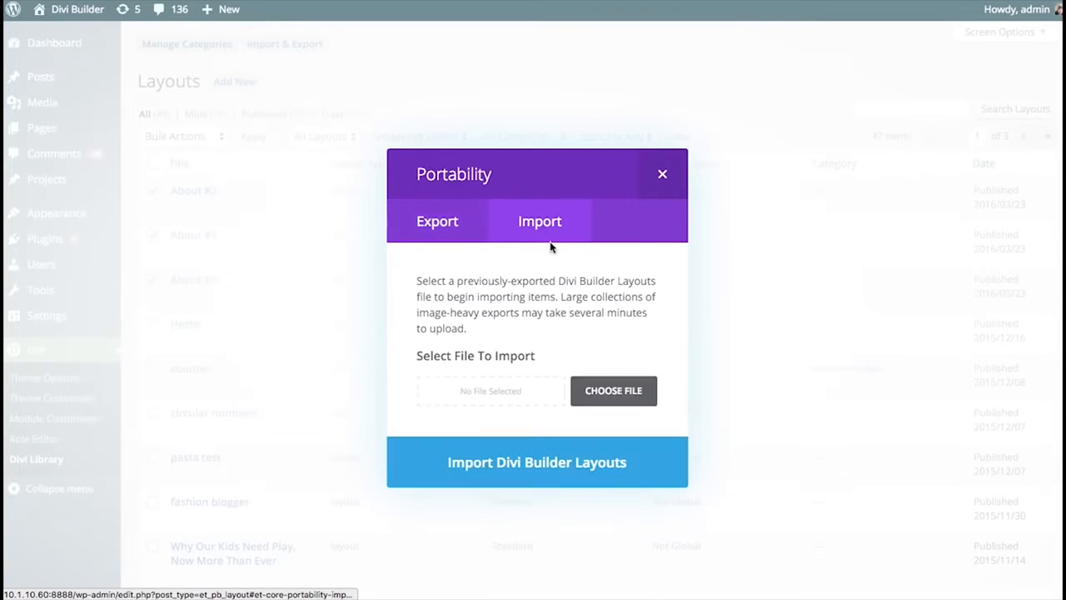
{"action": "left_click", "coordinate": [664, 173]}
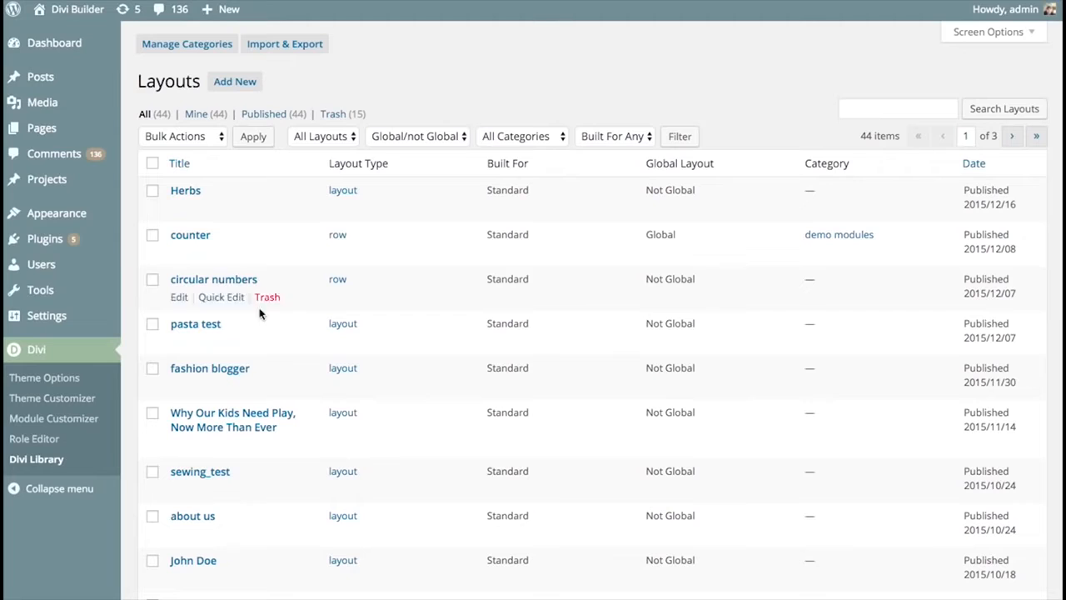
- Import About Us Library Items.json from the Downloads folder into the Divi Library
{"action": "mouse_move", "coordinate": [221, 238]}
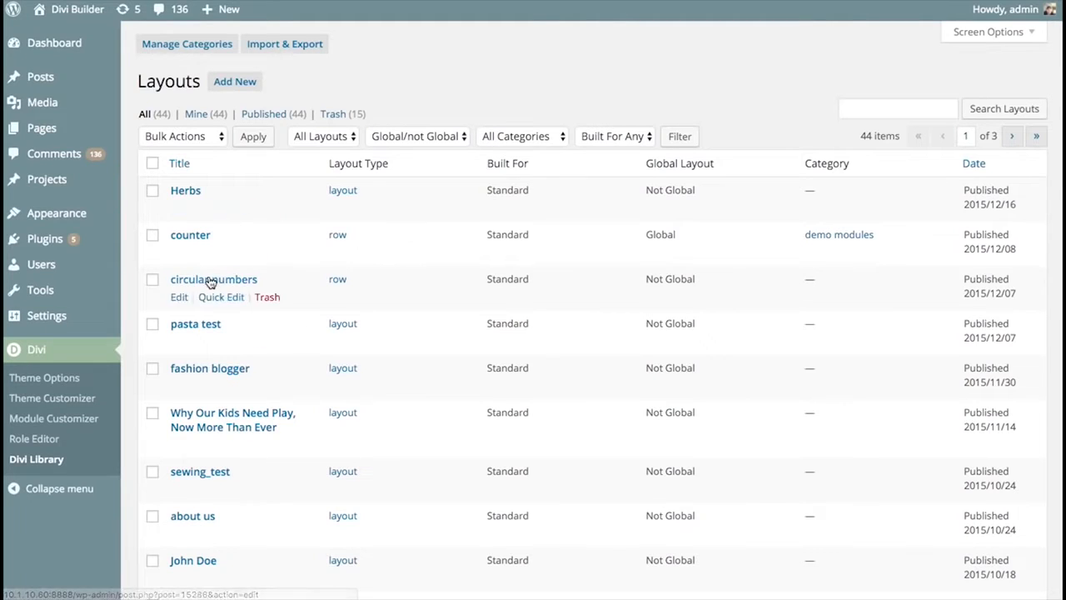
{"action": "left_click", "coordinate": [295, 49]}
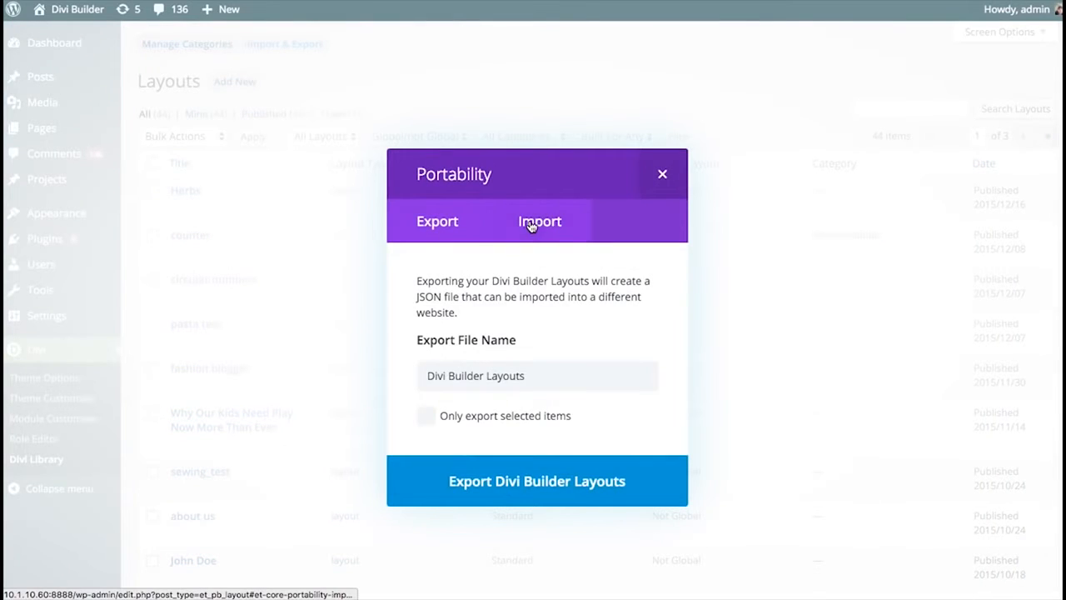
{"action": "left_click", "coordinate": [529, 225]}
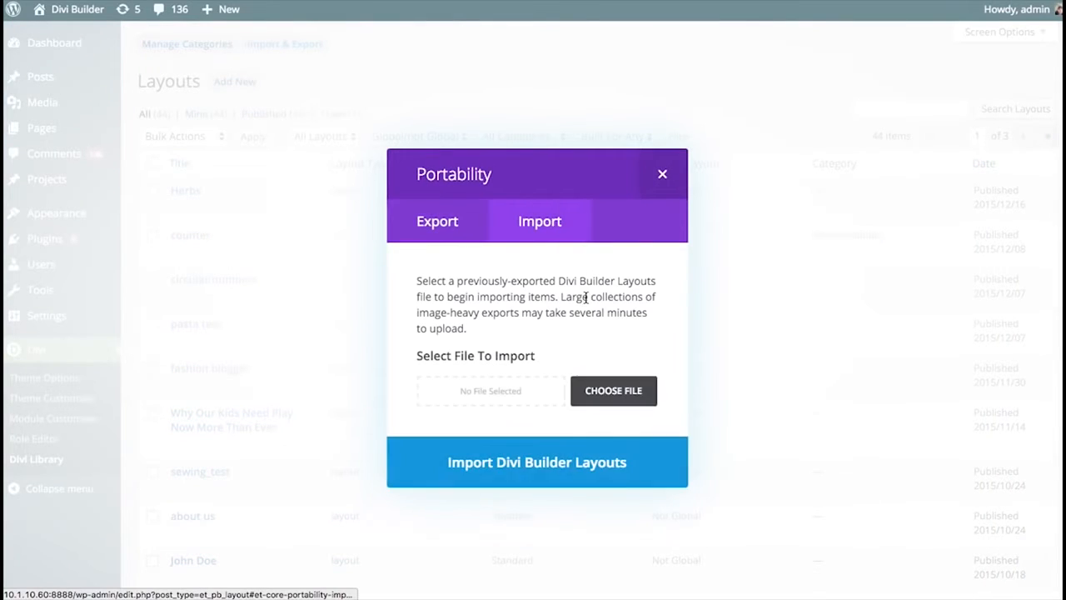
{"action": "left_click", "coordinate": [606, 398]}
{"action": "left_click", "coordinate": [483, 52]}
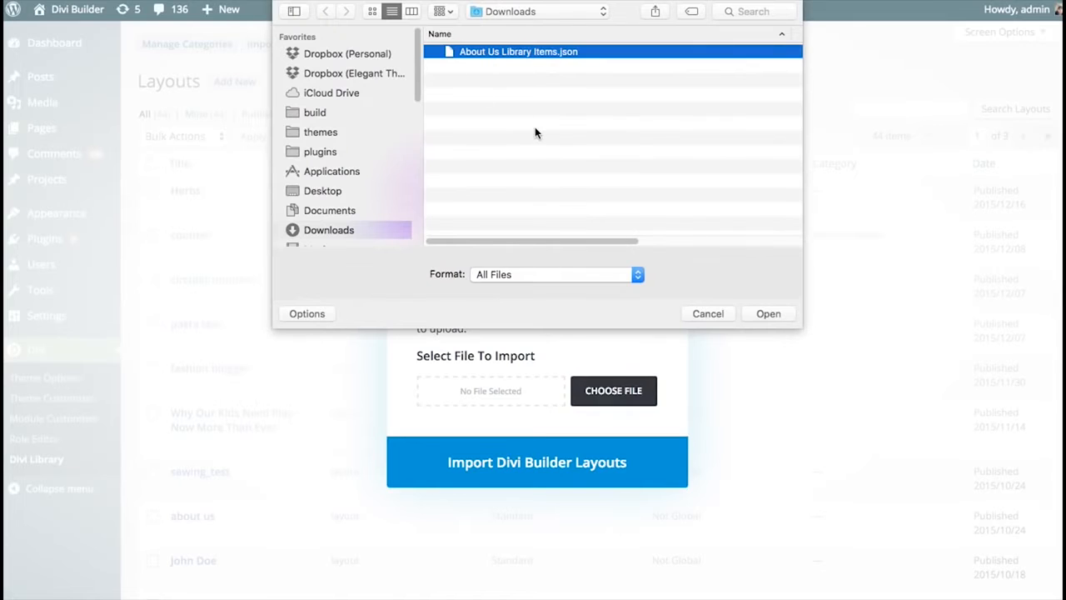
{"action": "left_click", "coordinate": [770, 313]}
{"action": "left_click", "coordinate": [553, 476]}
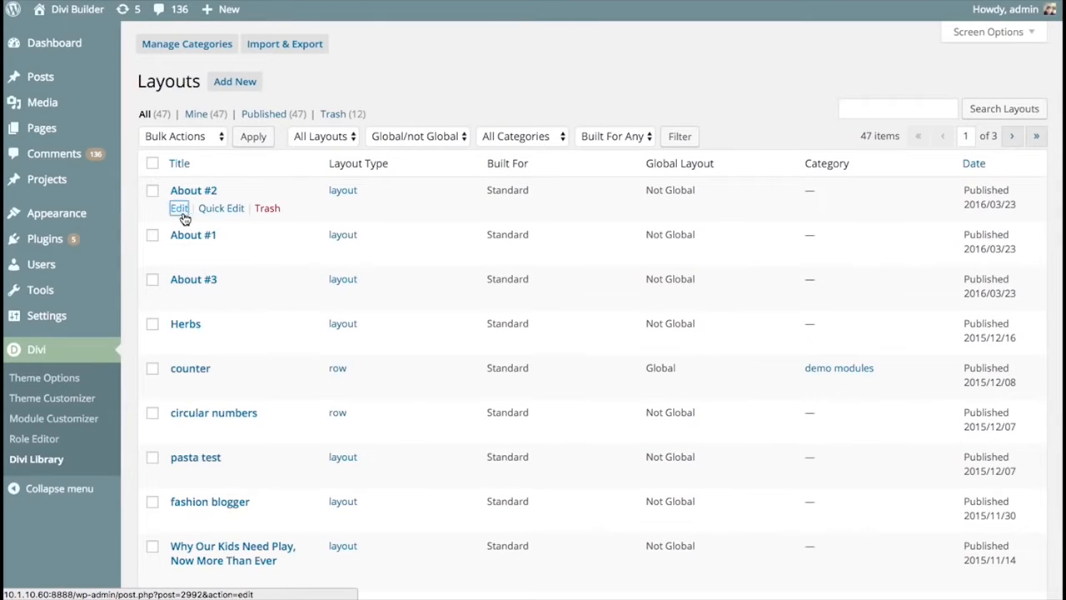
- Open the About #2 layout for editing and check its Image module's settings
{"action": "left_click", "coordinate": [179, 210]}
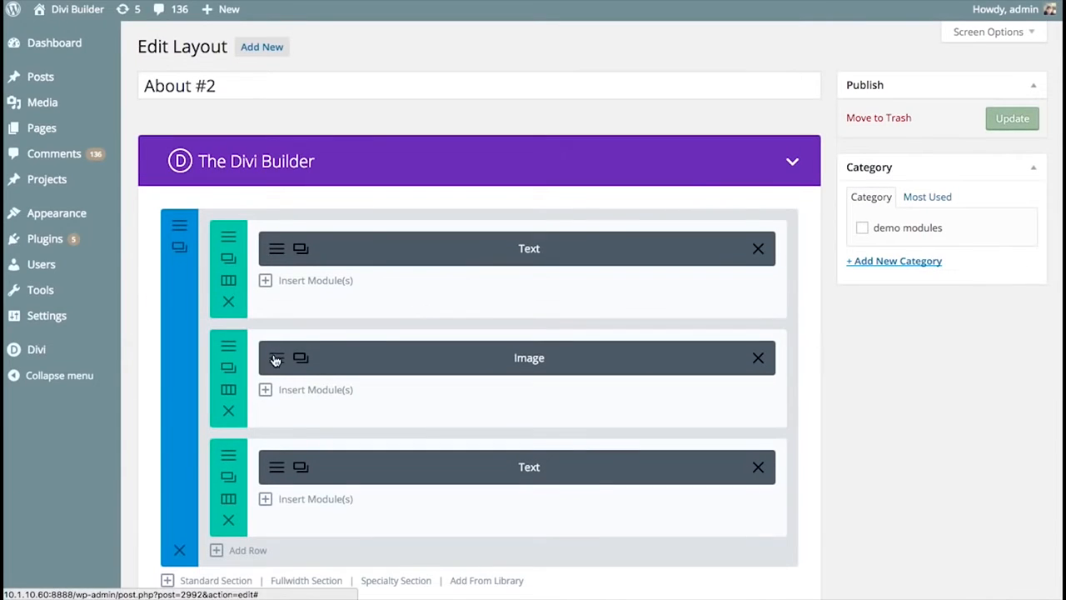
{"action": "left_click", "coordinate": [272, 354]}
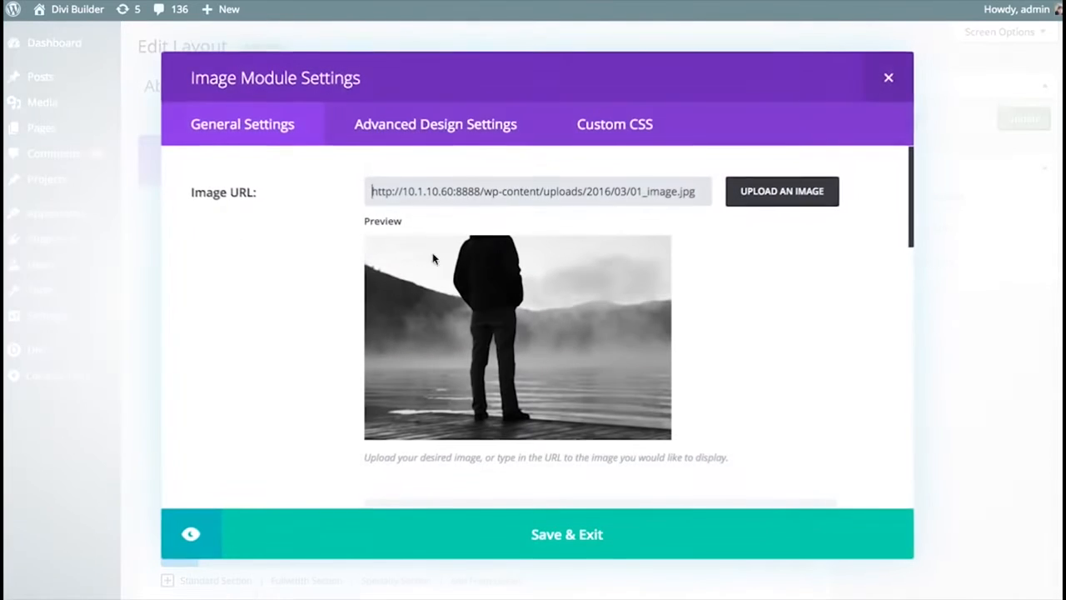
{"action": "left_click", "coordinate": [887, 77]}
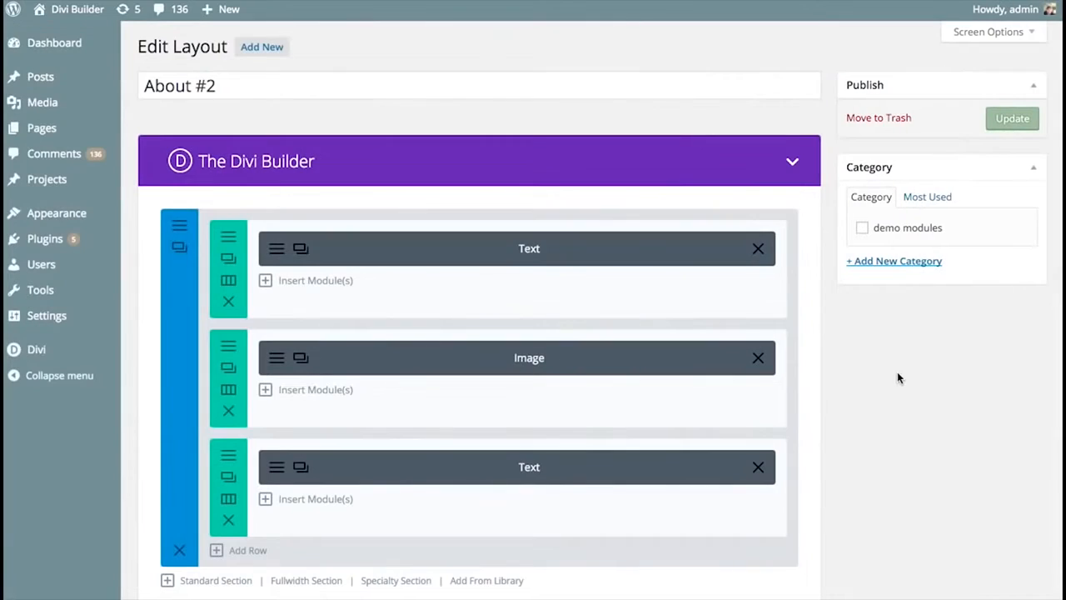
- Create a new page with the Divi Builder and load the About #3 layout from the library
{"action": "mouse_move", "coordinate": [76, 130]}
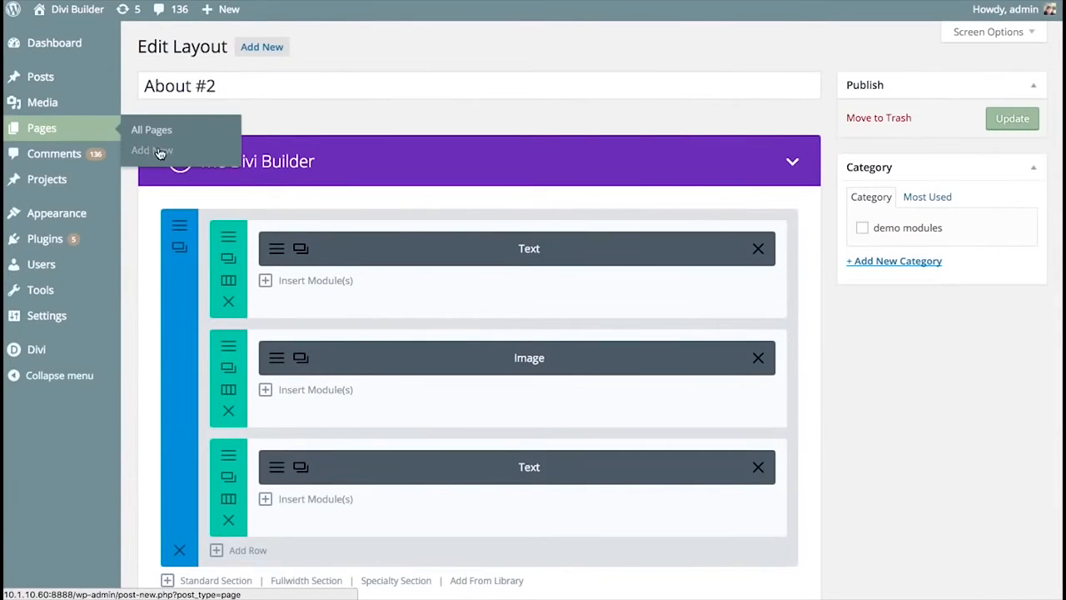
{"action": "left_click", "coordinate": [160, 155]}
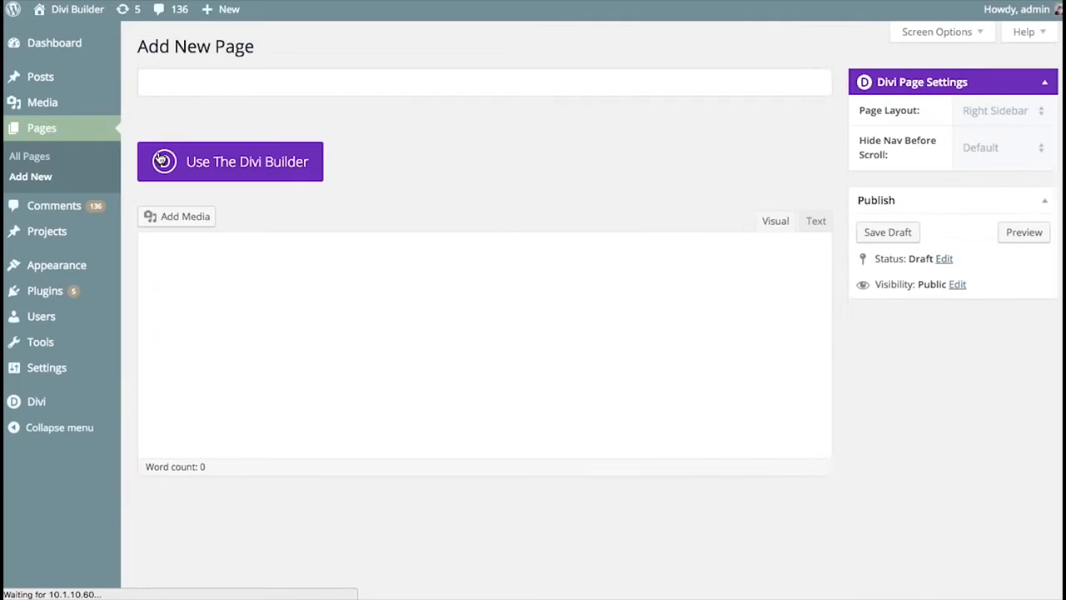
{"action": "left_click", "coordinate": [247, 166]}
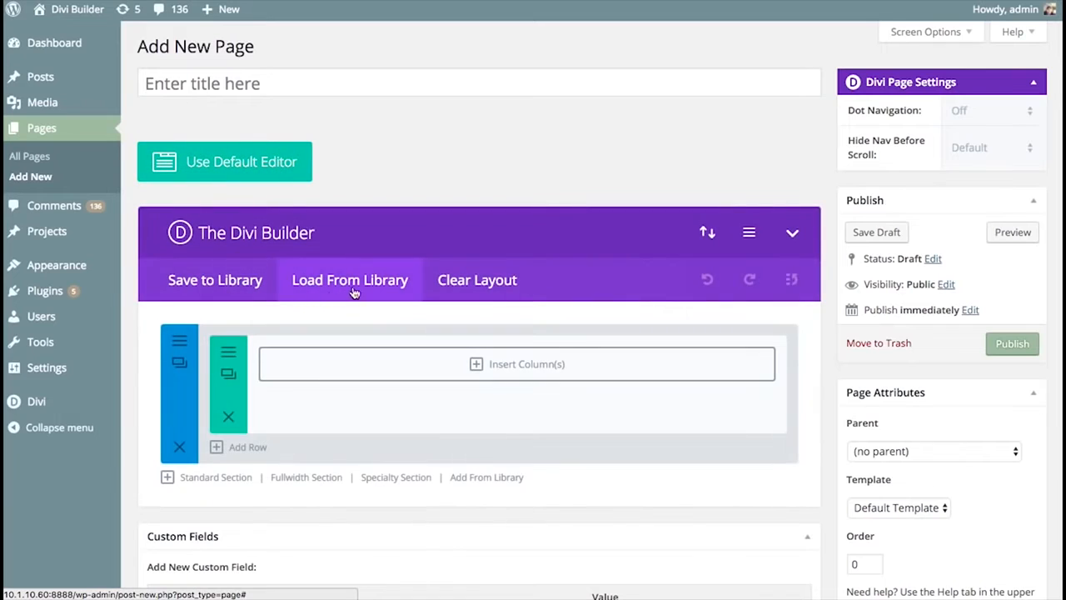
{"action": "left_click", "coordinate": [346, 283]}
{"action": "left_click", "coordinate": [442, 125]}
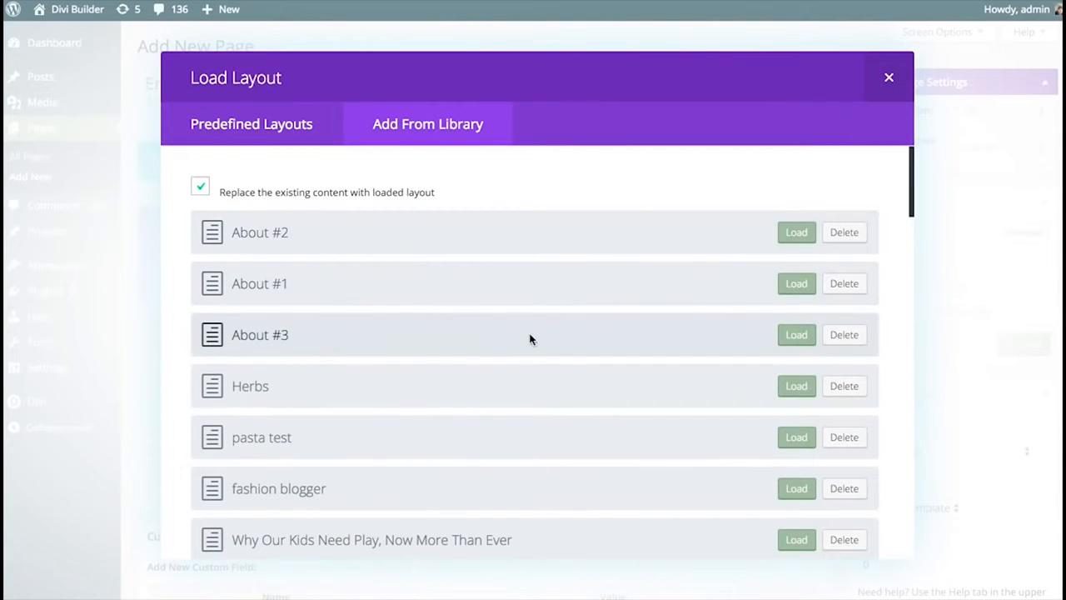
{"action": "left_click", "coordinate": [793, 335]}
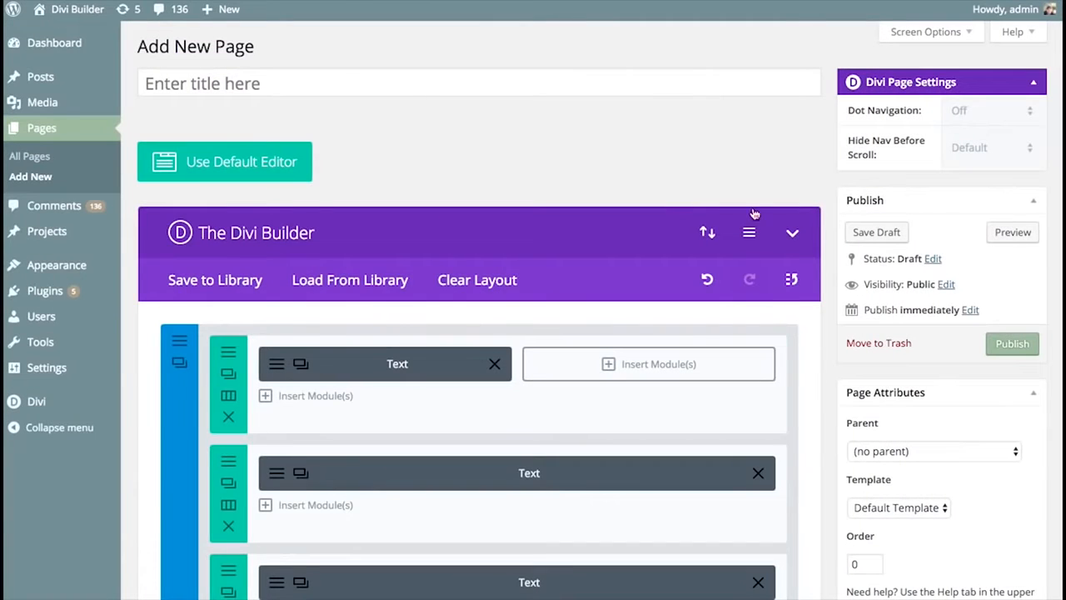
- Preview the new page, and look through its rendered content and the module structure in the builder
{"action": "left_click", "coordinate": [1012, 232]}
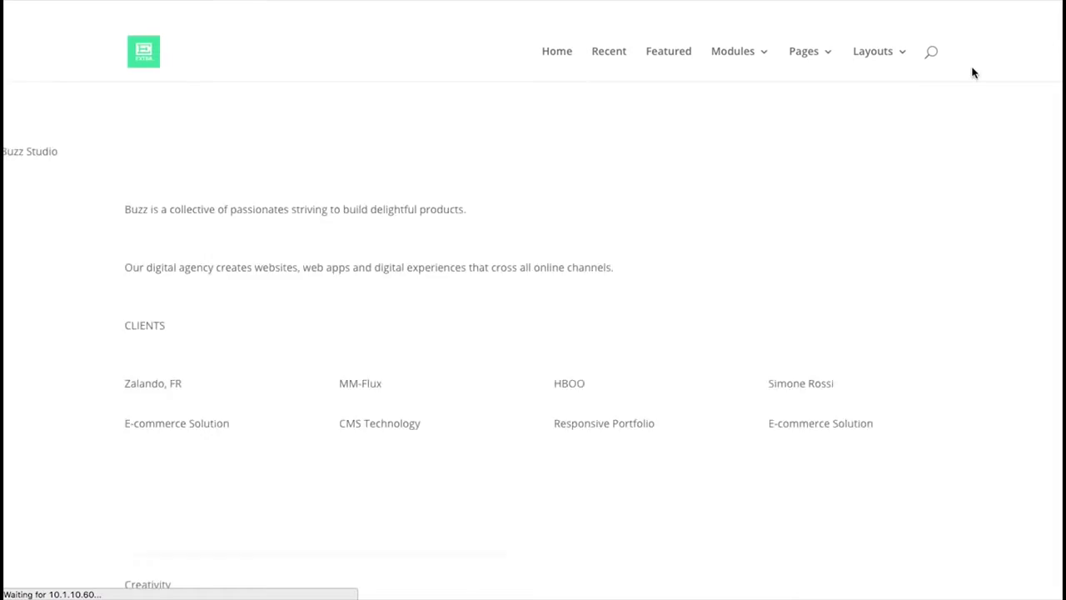
{"action": "scroll", "coordinate": [899, 136], "scroll_direction": "down", "scroll_amount": 10}
{"action": "scroll", "coordinate": [899, 137], "scroll_direction": "down", "scroll_amount": 20}
{"action": "scroll", "coordinate": [858, 204], "scroll_direction": "up", "scroll_amount": 20}
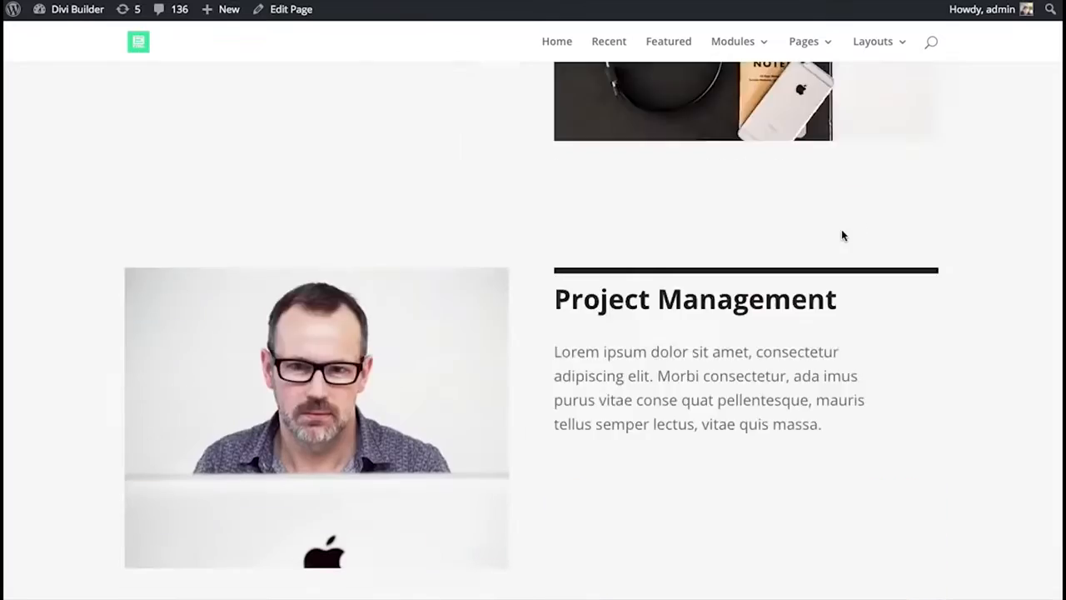
{"action": "scroll", "coordinate": [841, 236], "scroll_direction": "up", "scroll_amount": 15}
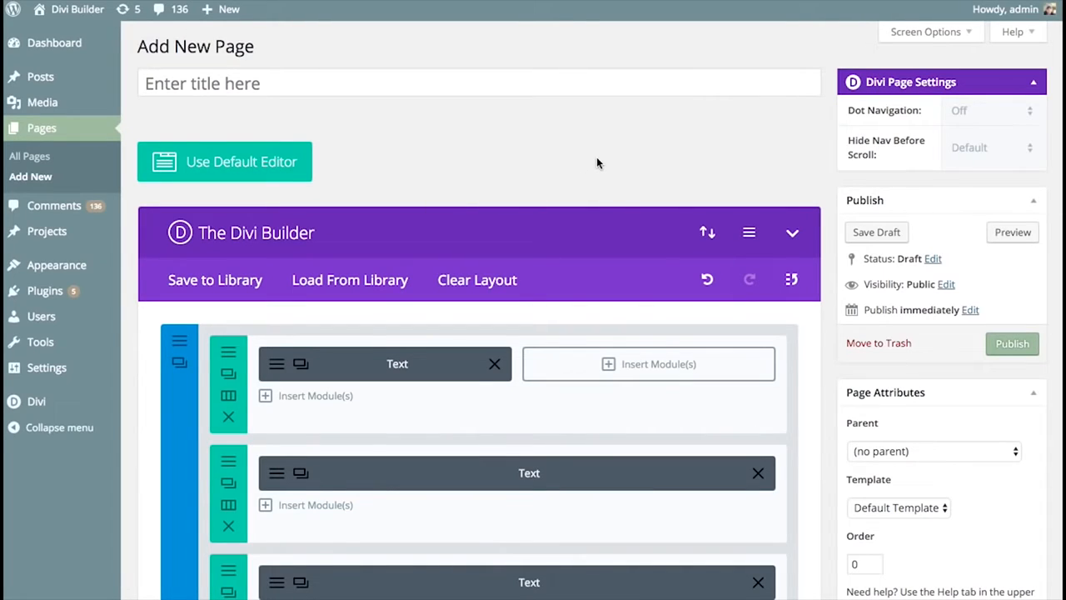
{"action": "scroll", "coordinate": [516, 204], "scroll_direction": "down", "scroll_amount": 15}
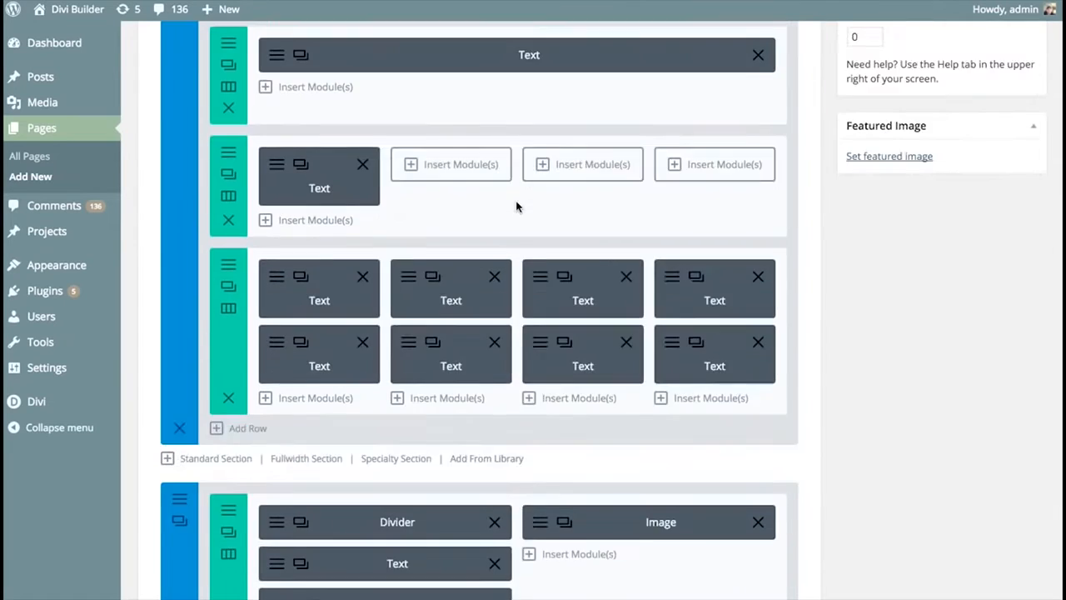
- Check the export and import options in the page builder's Portability window and close it
{"action": "scroll", "coordinate": [516, 213], "scroll_direction": "up", "scroll_amount": 15}
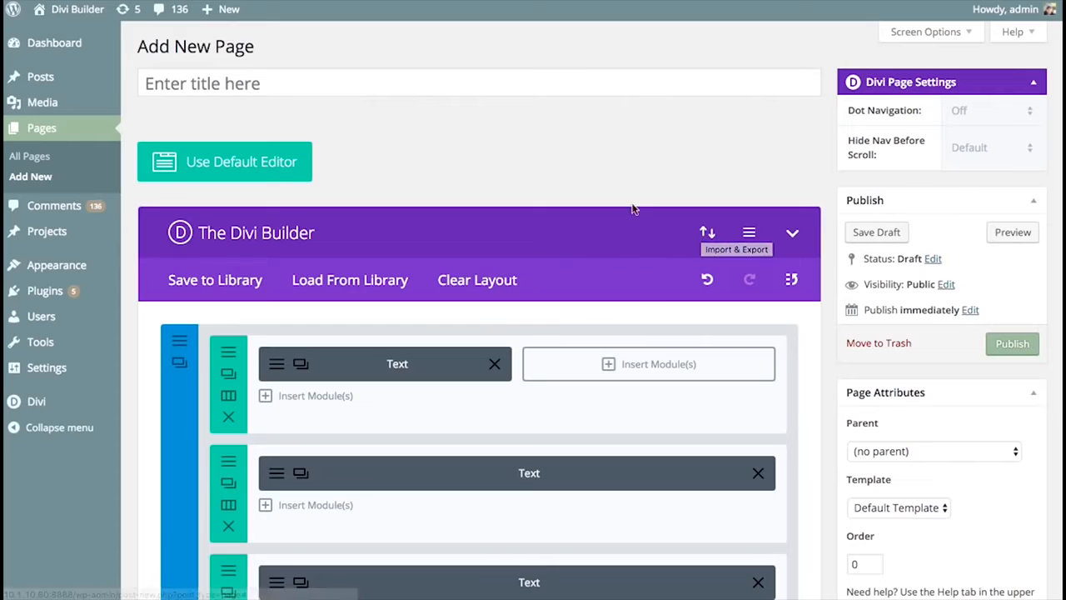
{"action": "left_click", "coordinate": [706, 234]}
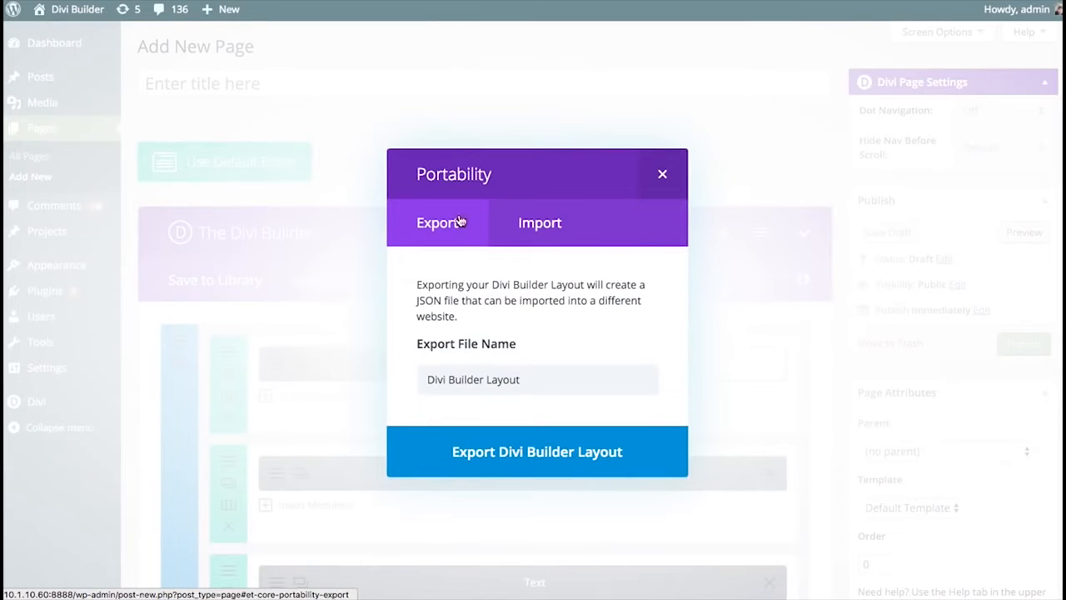
{"action": "left_click", "coordinate": [539, 223]}
{"action": "left_click", "coordinate": [436, 224]}
{"action": "left_click", "coordinate": [663, 174]}
- Export the page's Divi Builder layout with the file name About Us
{"action": "scroll", "coordinate": [589, 192], "scroll_direction": "down", "scroll_amount": 15}
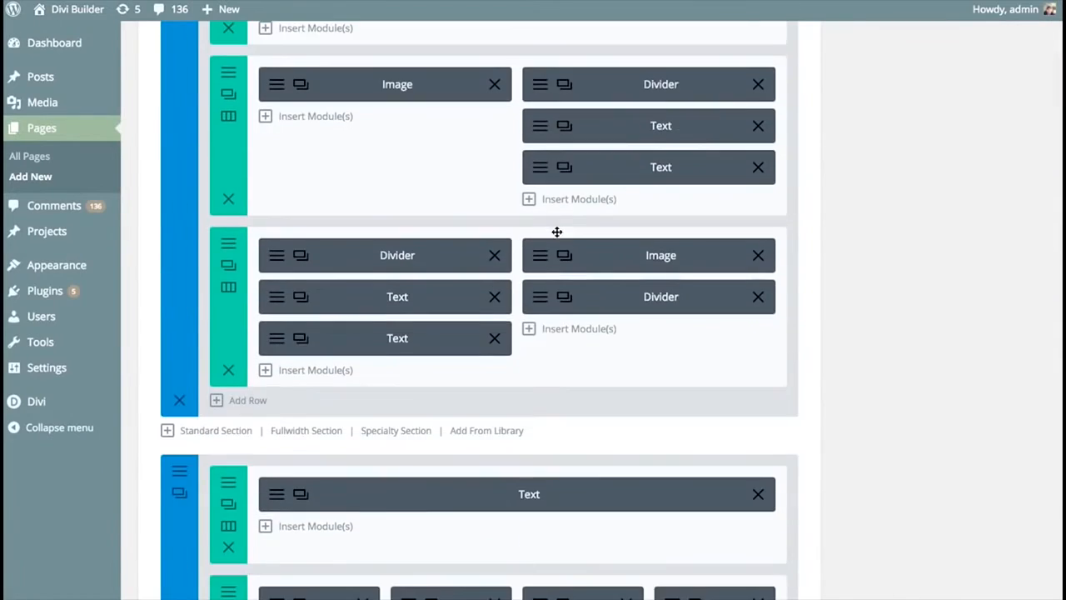
{"action": "scroll", "coordinate": [557, 231], "scroll_direction": "up", "scroll_amount": 15}
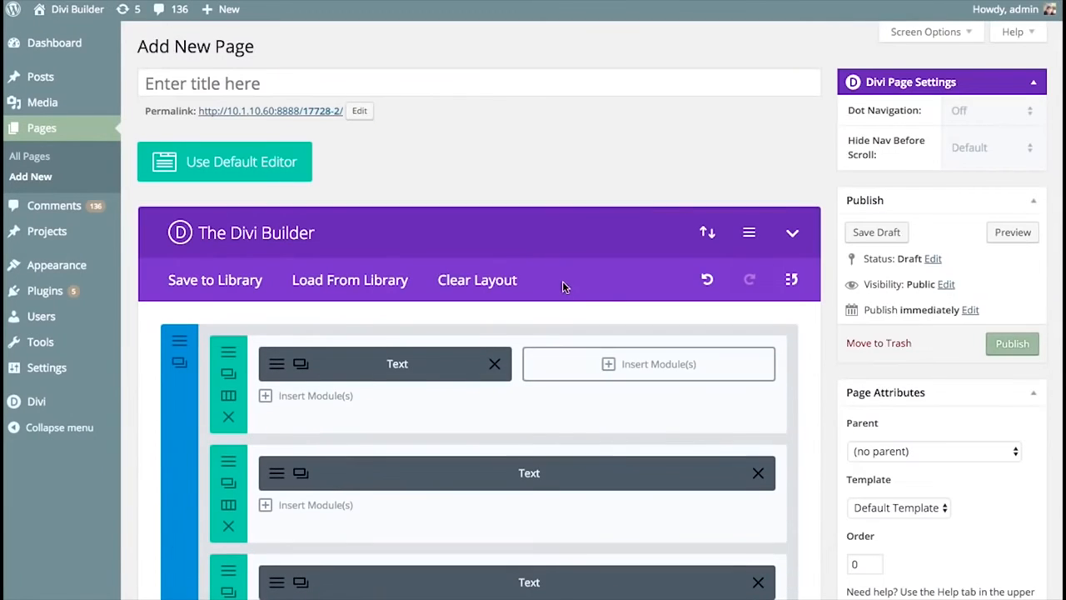
{"action": "left_click", "coordinate": [707, 234]}
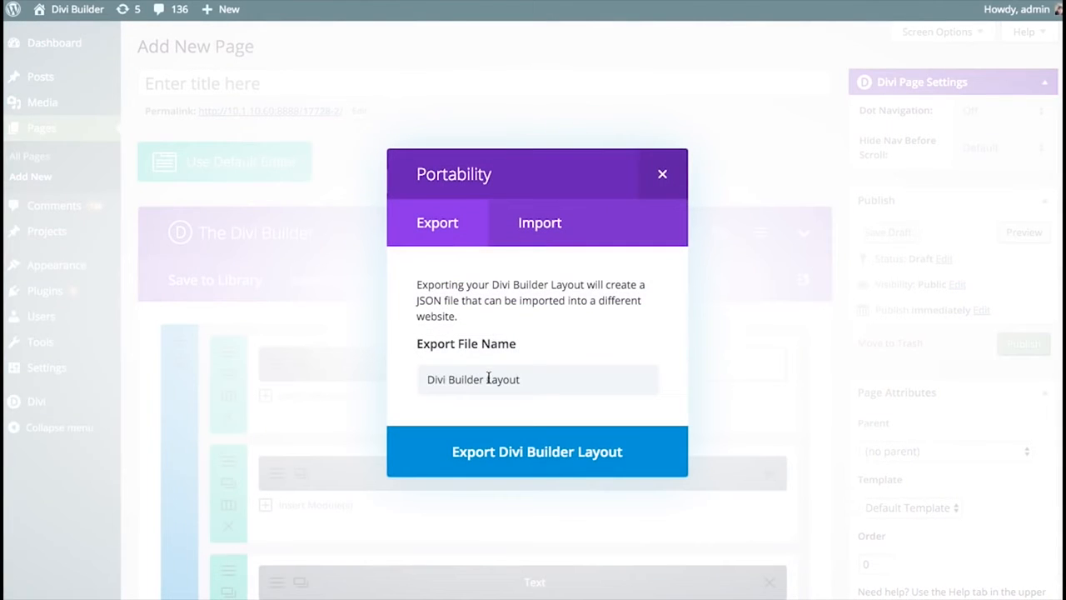
{"action": "triple_click", "coordinate": [492, 377]}
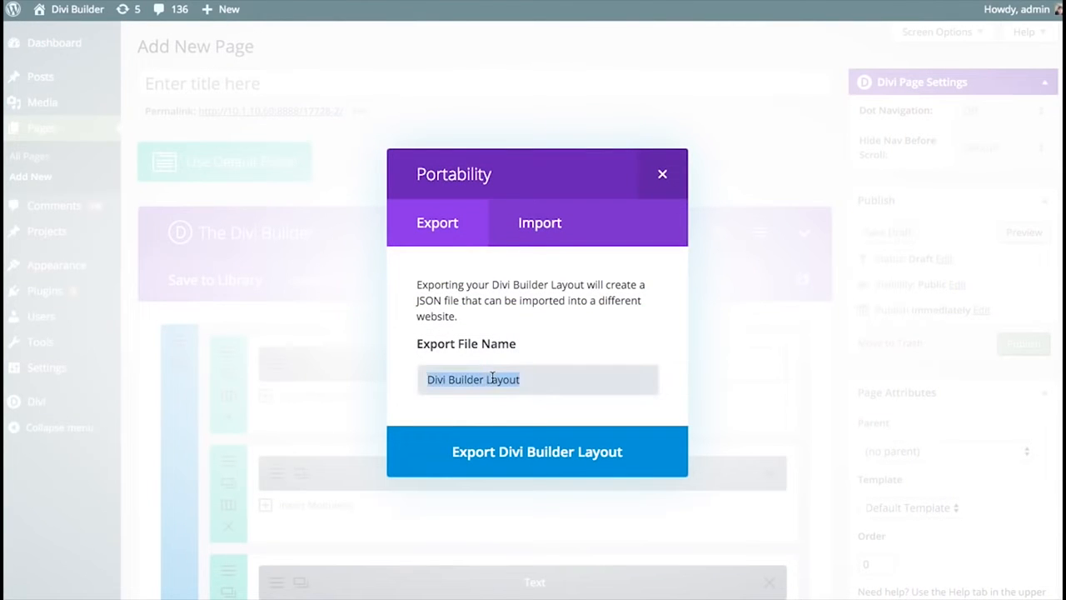
{"action": "type", "text": "About us"}
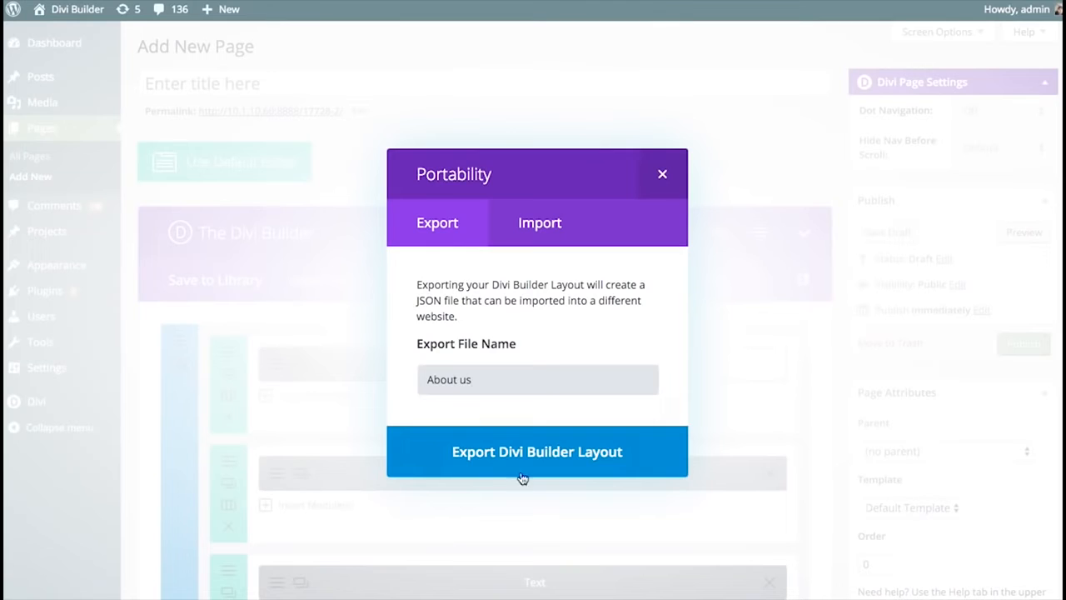
{"action": "key", "text": "BackSpace"}
{"action": "key", "text": "BackSpace"}
{"action": "type", "text": "U"}
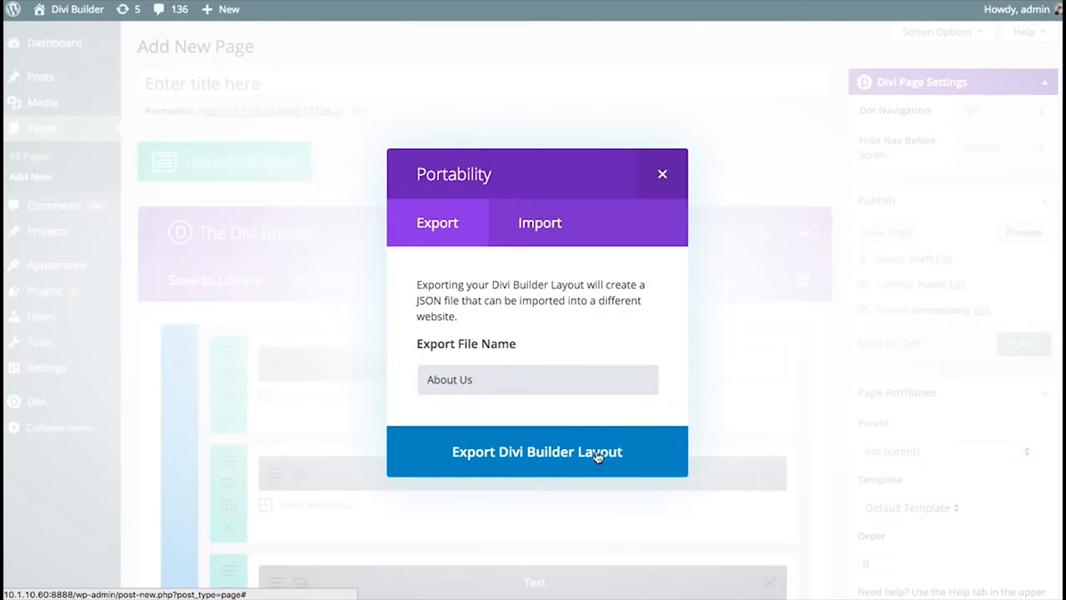
{"action": "left_click", "coordinate": [598, 457]}
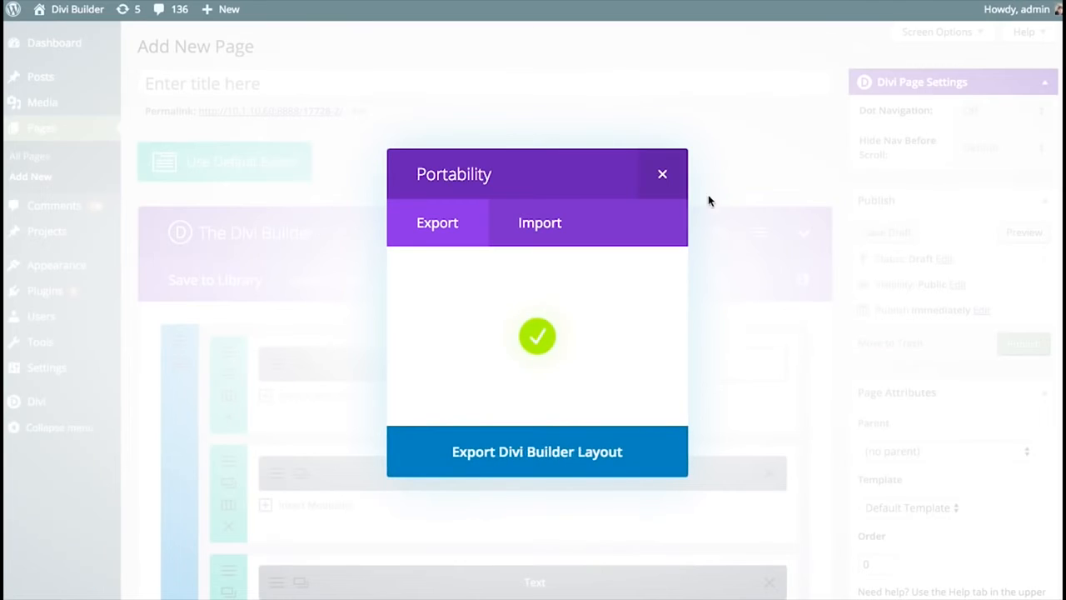
{"action": "left_click", "coordinate": [662, 173]}
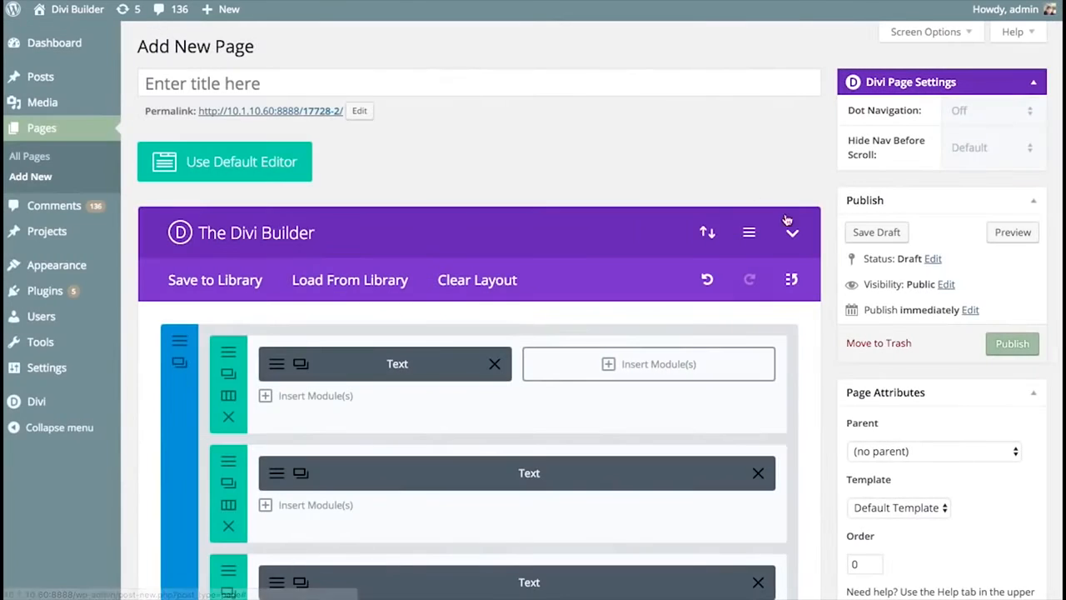
- Publish the current page and start another new page
{"action": "left_click", "coordinate": [998, 342]}
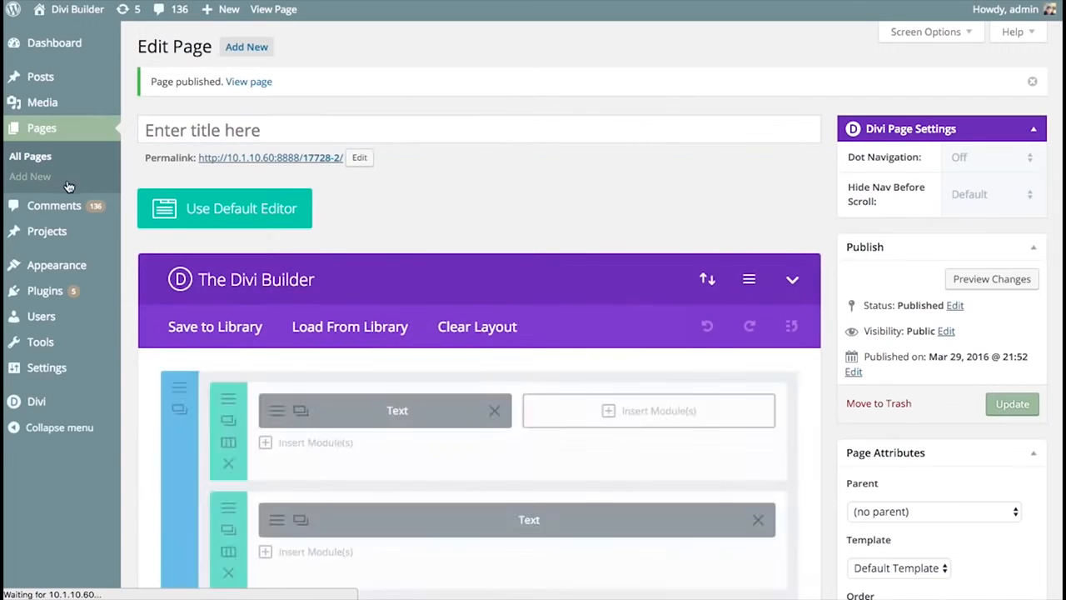
{"action": "left_click", "coordinate": [68, 184]}
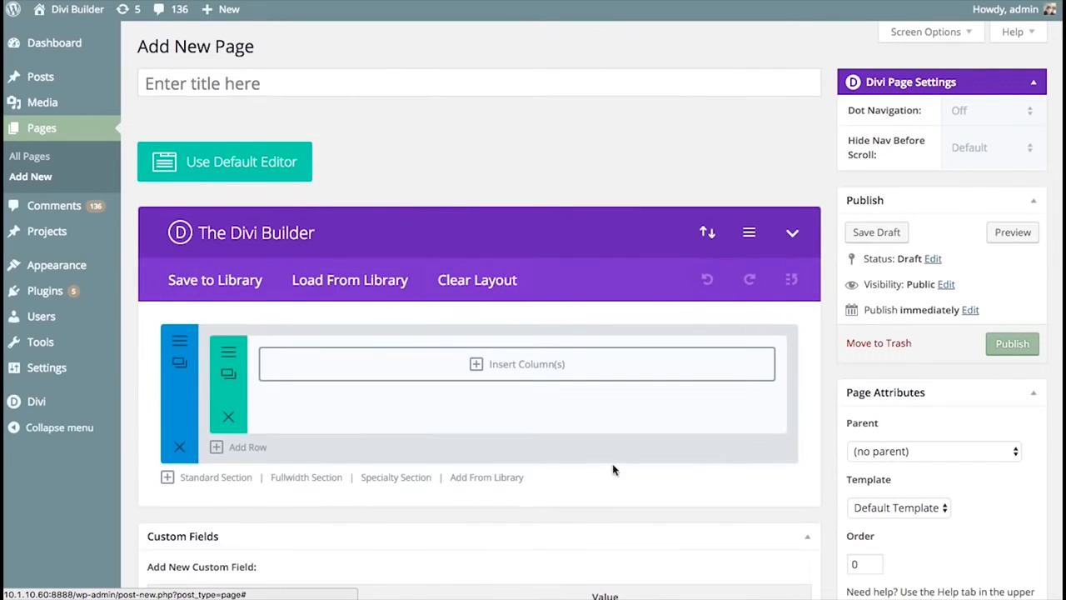
- Import About Us.json from the Downloads folder into the new page without a backup download, and look over the imported modules
{"action": "left_click", "coordinate": [718, 233]}
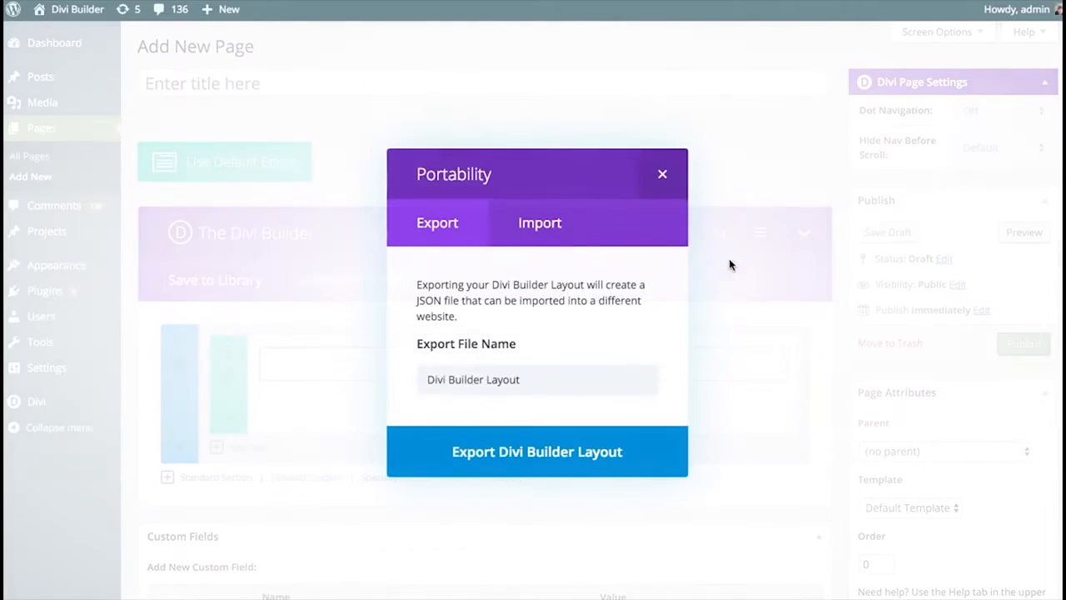
{"action": "left_click", "coordinate": [539, 222]}
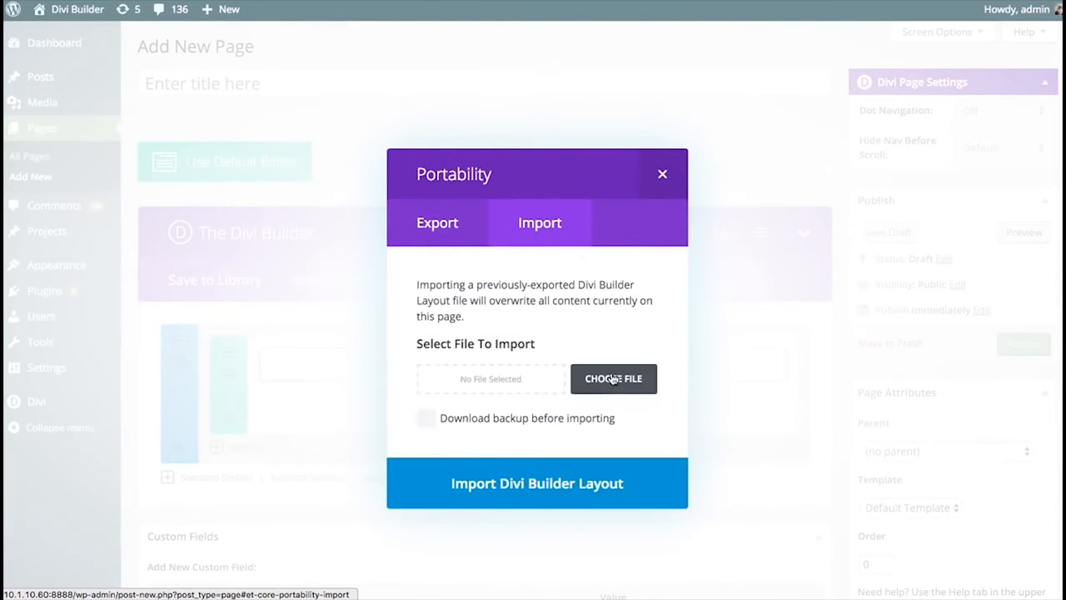
{"action": "left_click", "coordinate": [621, 385]}
{"action": "left_click", "coordinate": [485, 67]}
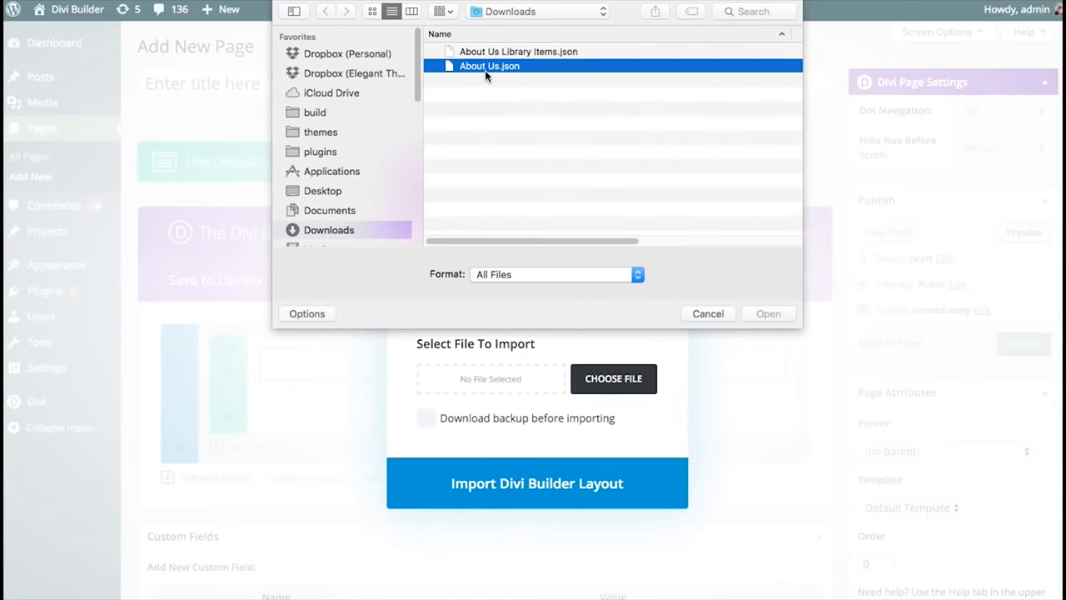
{"action": "left_click", "coordinate": [775, 313]}
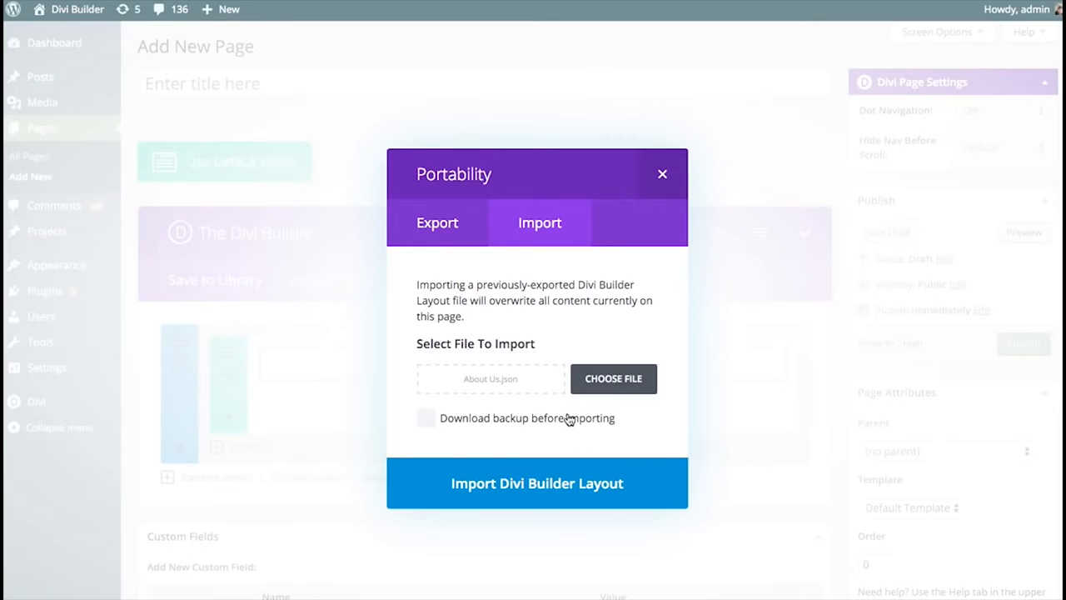
{"action": "left_click", "coordinate": [501, 423]}
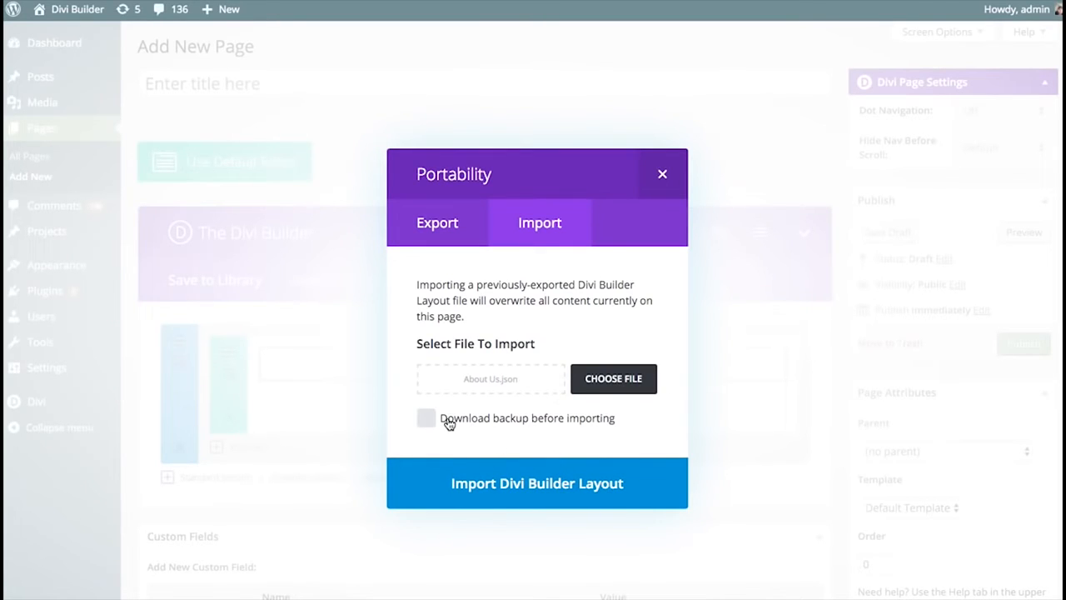
{"action": "left_click", "coordinate": [542, 423]}
{"action": "left_click", "coordinate": [634, 381]}
{"action": "left_click", "coordinate": [489, 66]}
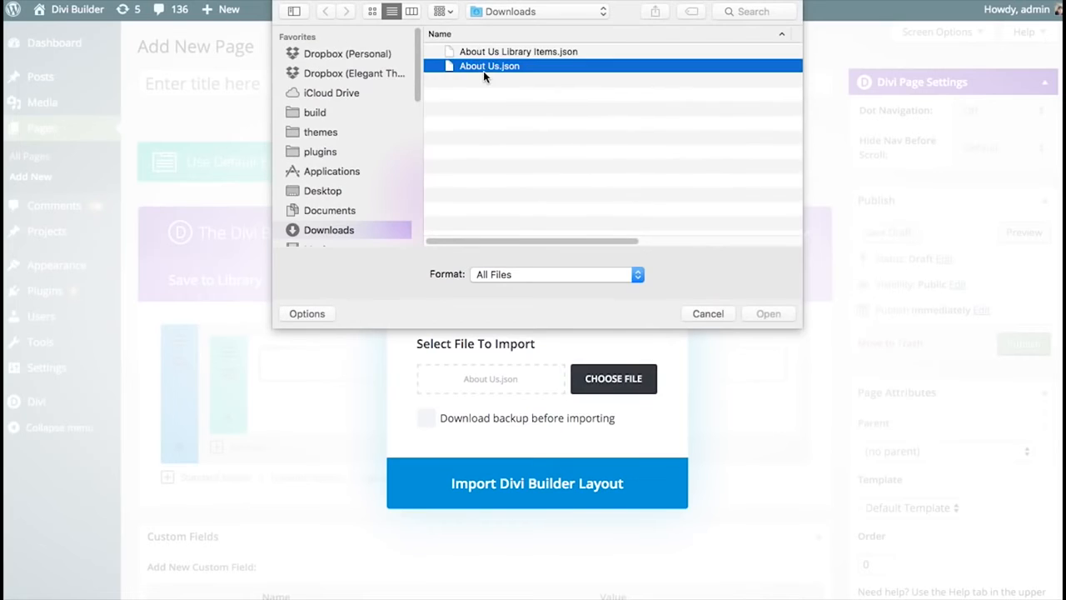
{"action": "left_click", "coordinate": [790, 314]}
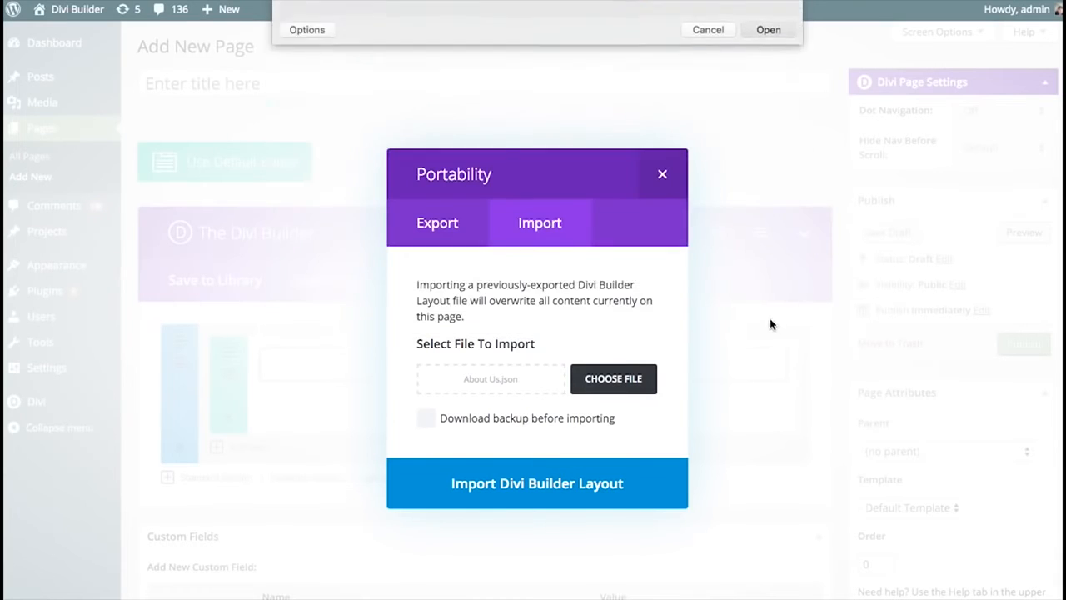
{"action": "left_click", "coordinate": [517, 488]}
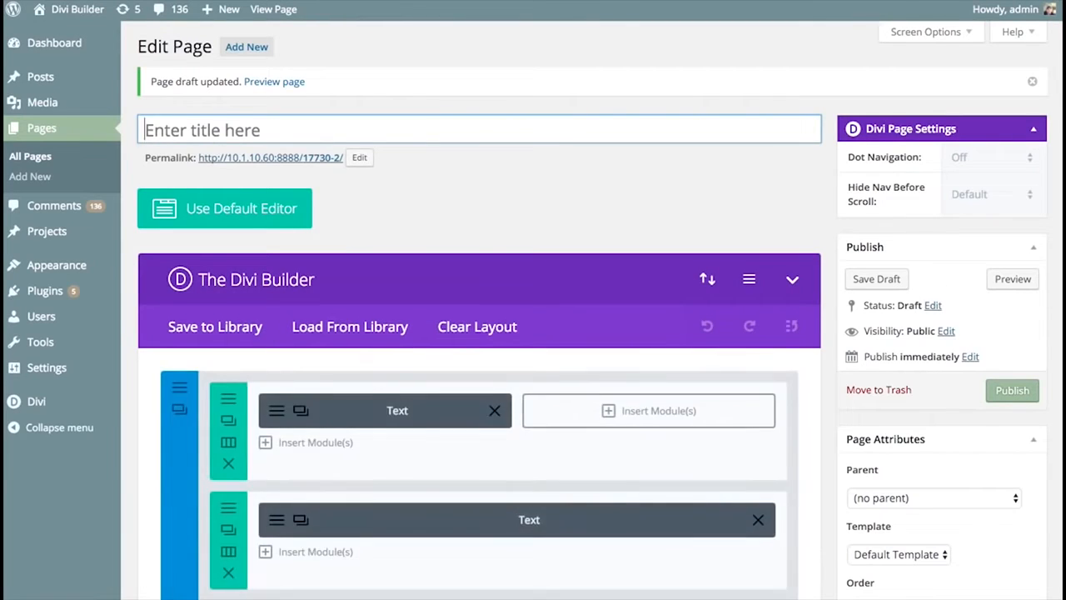
{"action": "scroll", "coordinate": [479, 333], "scroll_direction": "down", "scroll_amount": 20}
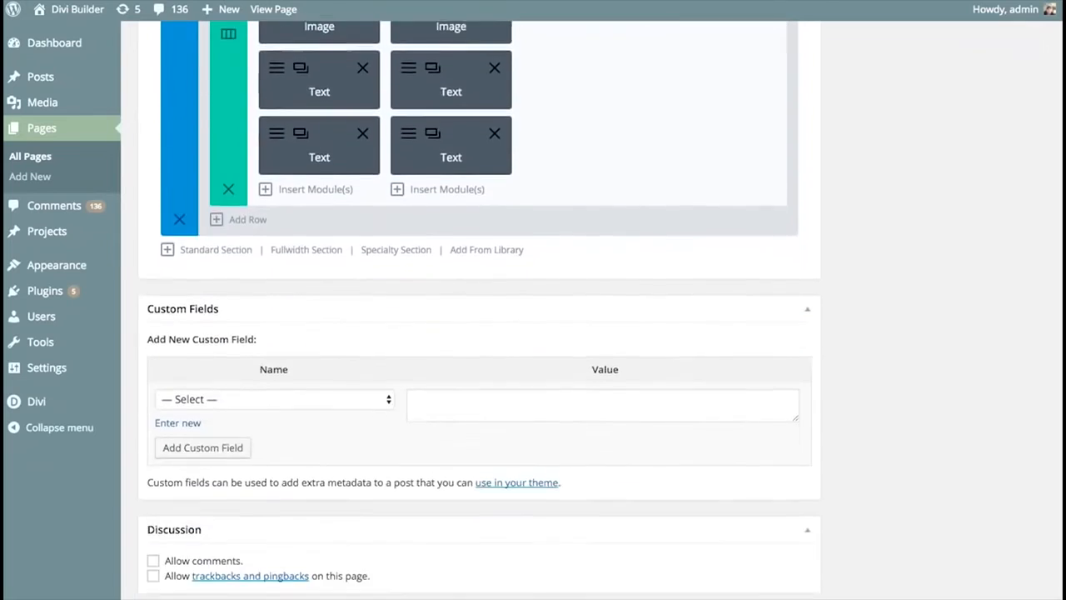
{"action": "scroll", "coordinate": [585, 216], "scroll_direction": "up", "scroll_amount": 20}
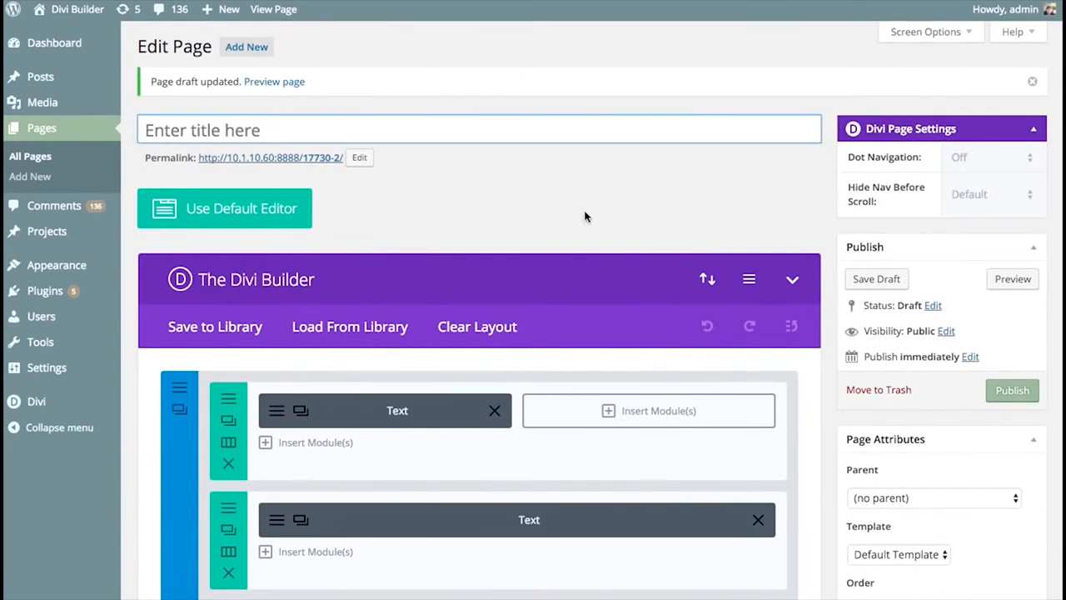
{"action": "left_click", "coordinate": [585, 216]}
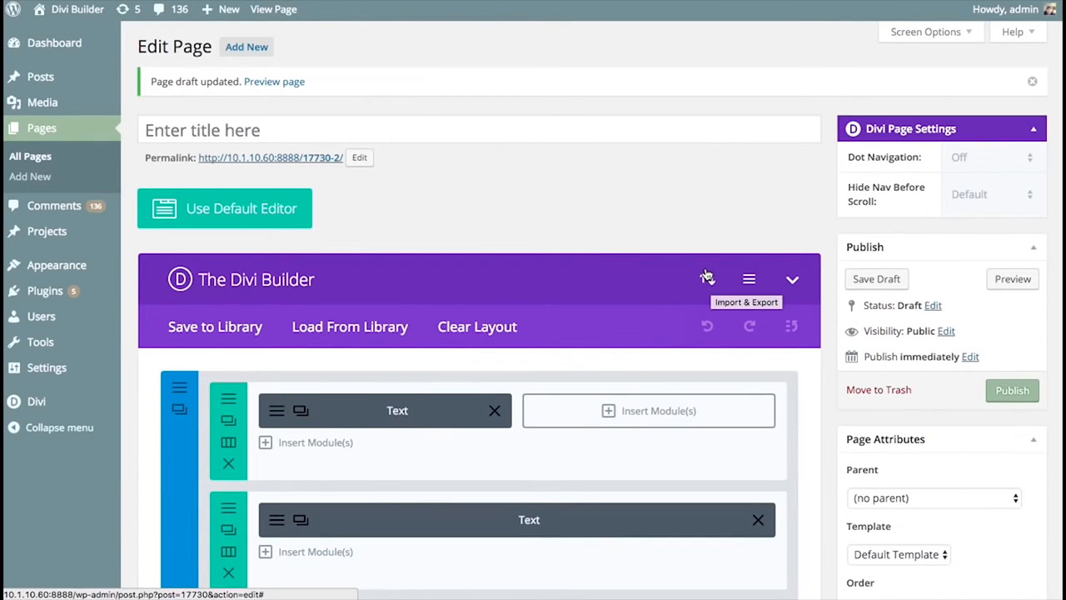
- Open the Divi Role Editor, check the import options for its settings and close the Portability window
{"action": "mouse_move", "coordinate": [30, 402]}
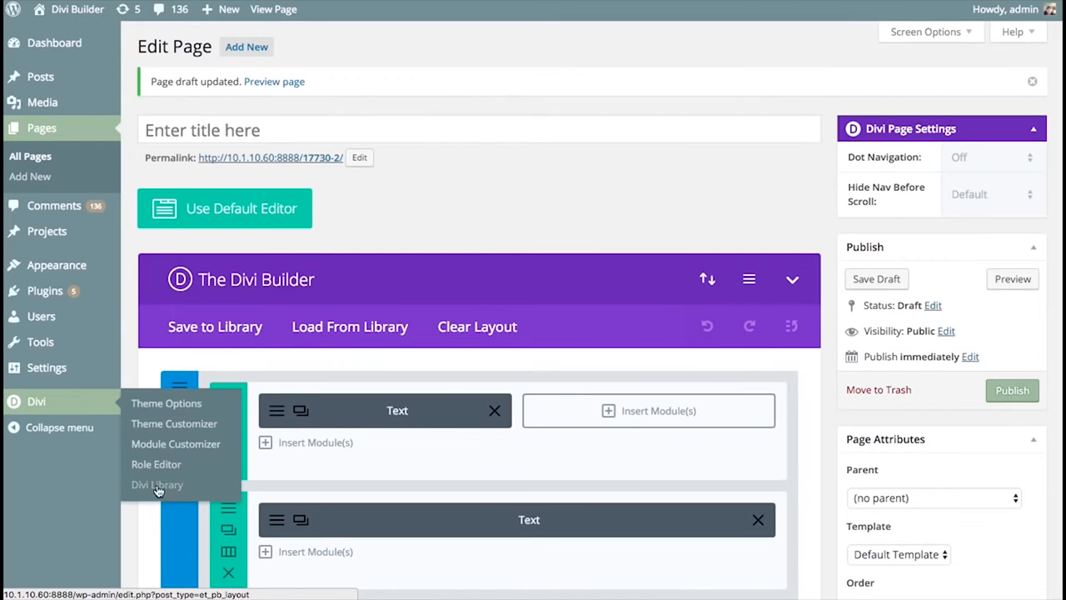
{"action": "left_click", "coordinate": [155, 467]}
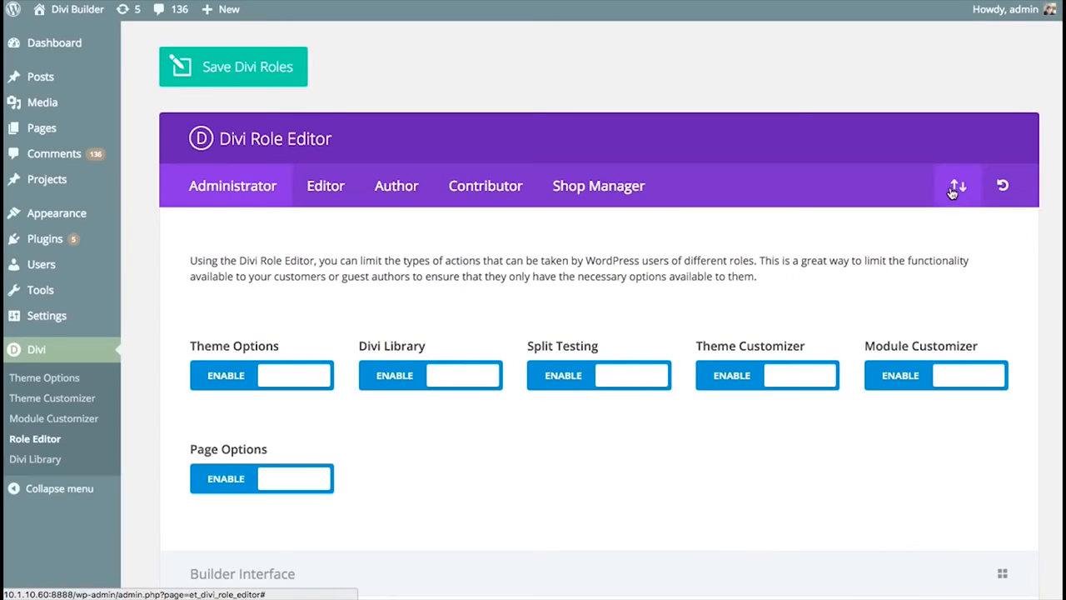
{"action": "left_click", "coordinate": [956, 187]}
{"action": "left_click", "coordinate": [549, 240]}
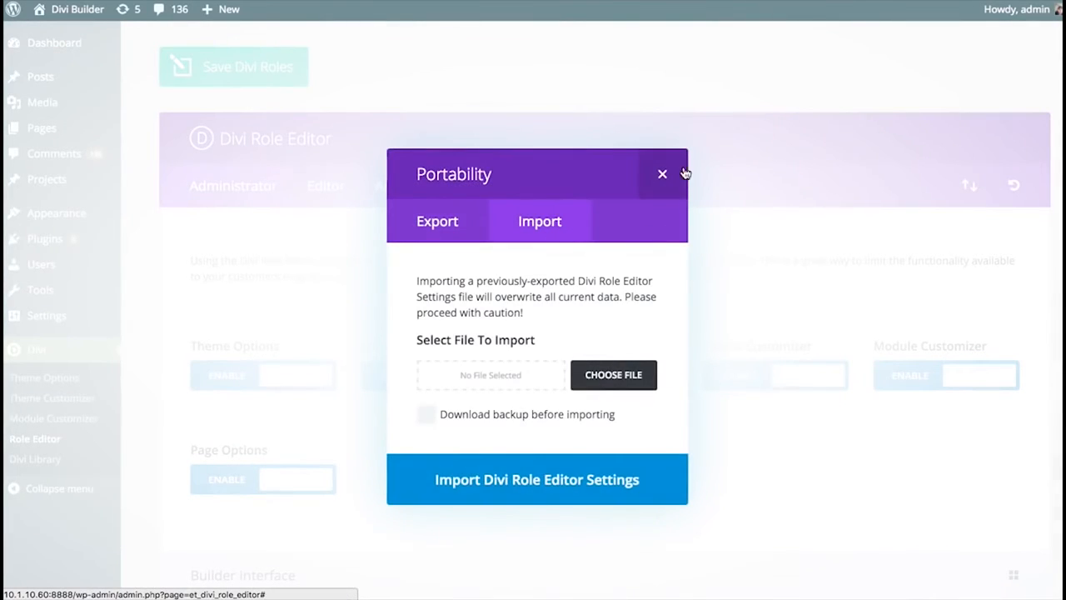
{"action": "left_click", "coordinate": [773, 248]}
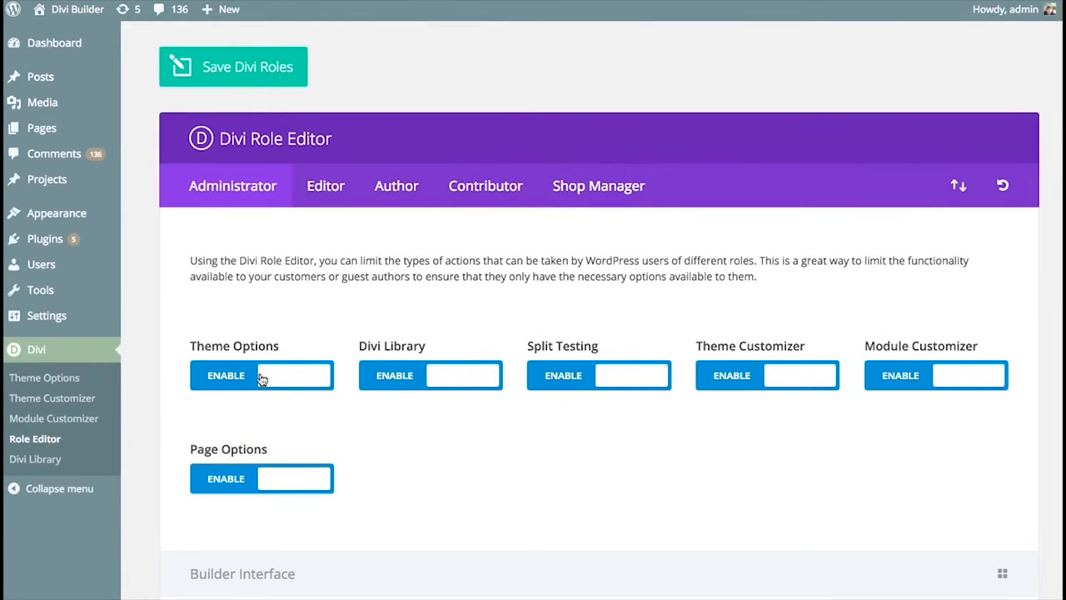
- Disable Add/Delete Item, Edit Item, Move Item, Disable Item and Lock Item in the Administrator role's Builder Interface permissions
{"action": "scroll", "coordinate": [316, 392], "scroll_direction": "down", "scroll_amount": 2}
{"action": "left_click", "coordinate": [254, 509]}
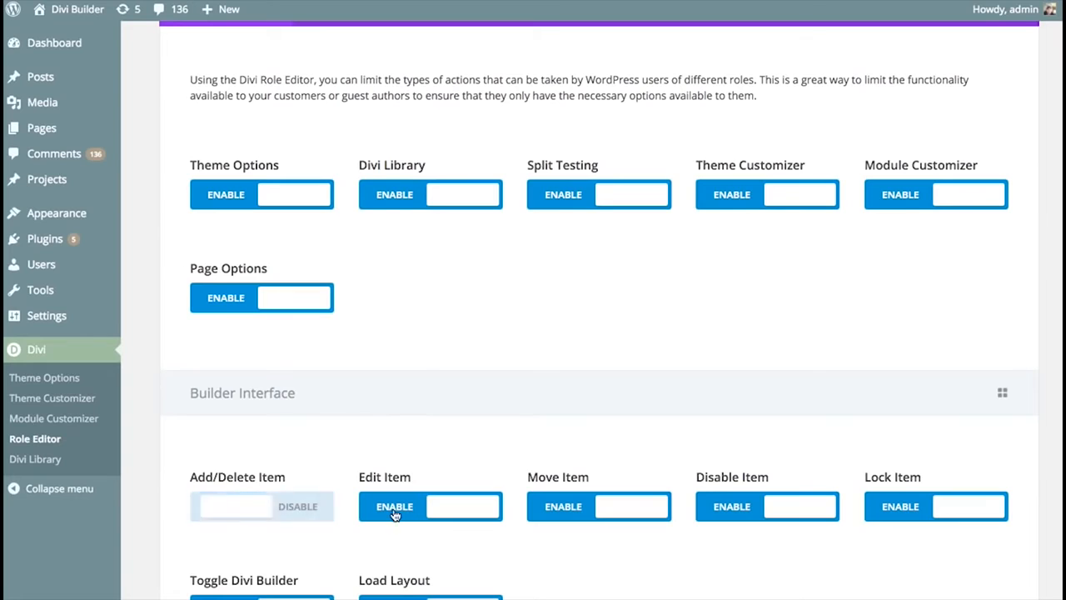
{"action": "left_click", "coordinate": [433, 508]}
{"action": "left_click", "coordinate": [612, 510]}
{"action": "left_click", "coordinate": [766, 510]}
{"action": "left_click", "coordinate": [939, 509]}
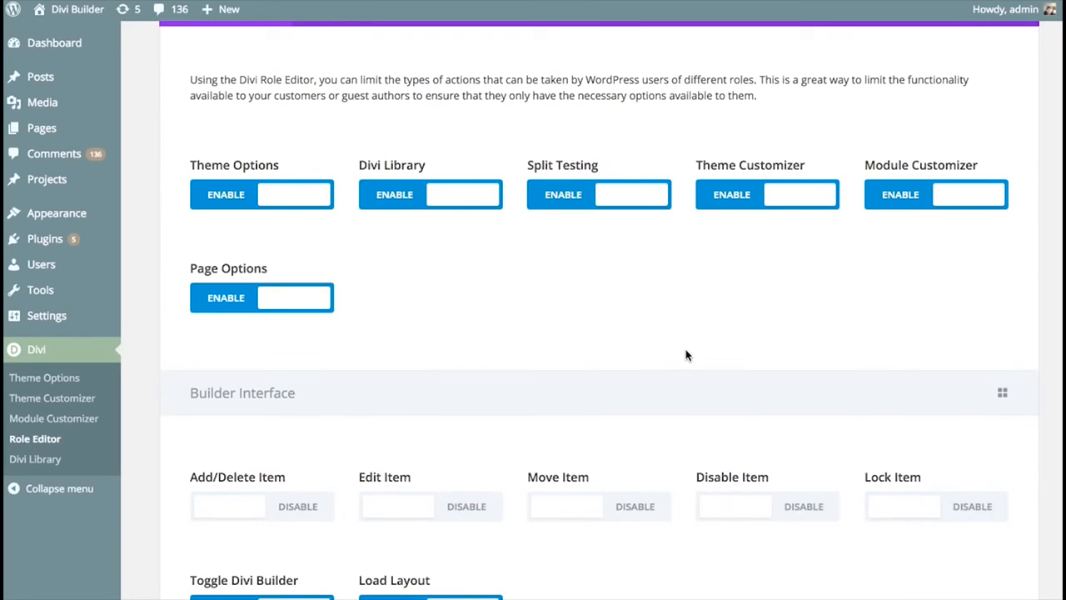
- Disable Add/Delete Item, Load Layout, Move Item and Disable Item for the Editor role, and save the Divi roles
{"action": "scroll", "coordinate": [686, 355], "scroll_direction": "down", "scroll_amount": 3}
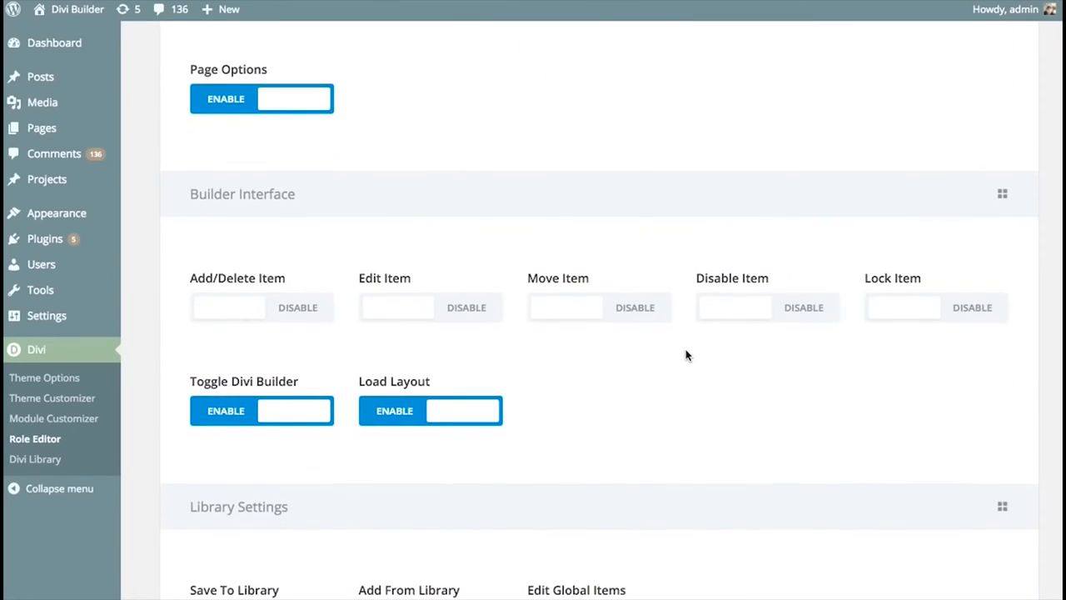
{"action": "scroll", "coordinate": [686, 356], "scroll_direction": "up", "scroll_amount": 5}
{"action": "left_click", "coordinate": [312, 171]}
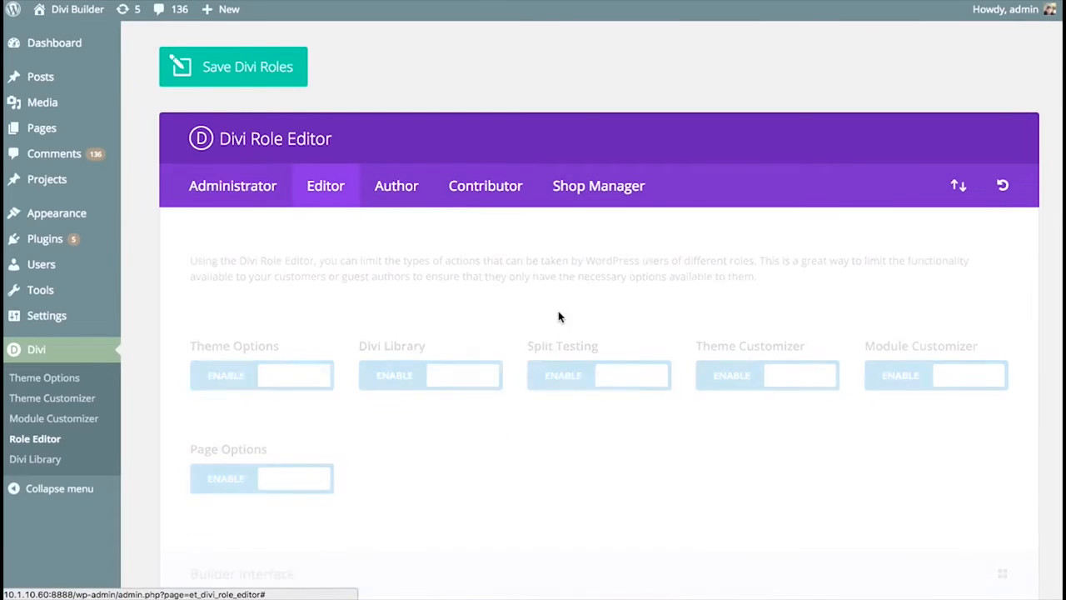
{"action": "scroll", "coordinate": [667, 355], "scroll_direction": "down", "scroll_amount": 8}
{"action": "scroll", "coordinate": [504, 313], "scroll_direction": "up", "scroll_amount": 3}
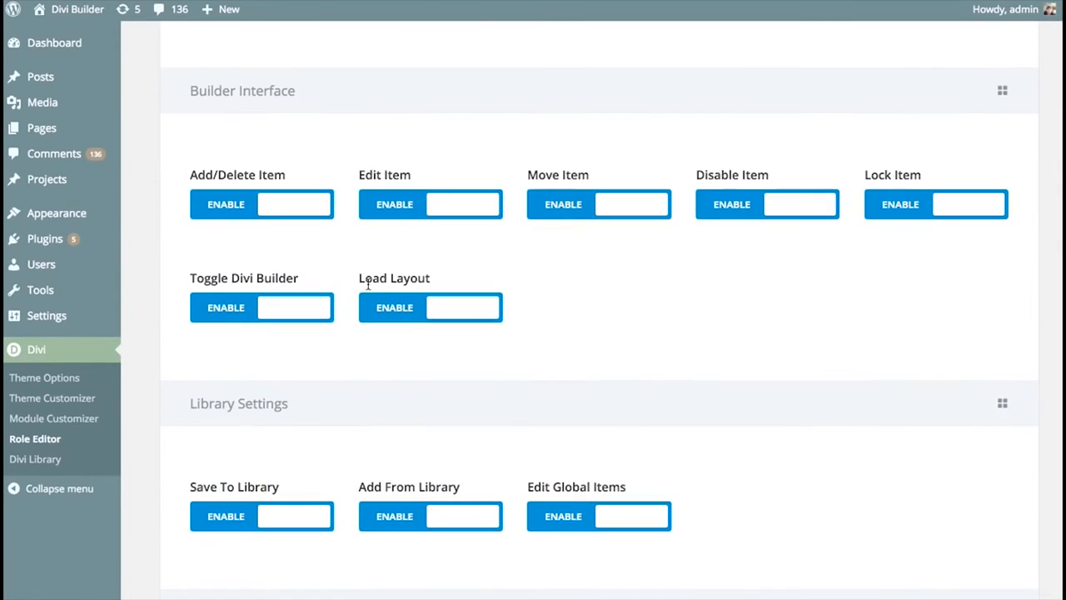
{"action": "left_click", "coordinate": [218, 204]}
{"action": "left_click", "coordinate": [460, 307]}
{"action": "left_click", "coordinate": [606, 208]}
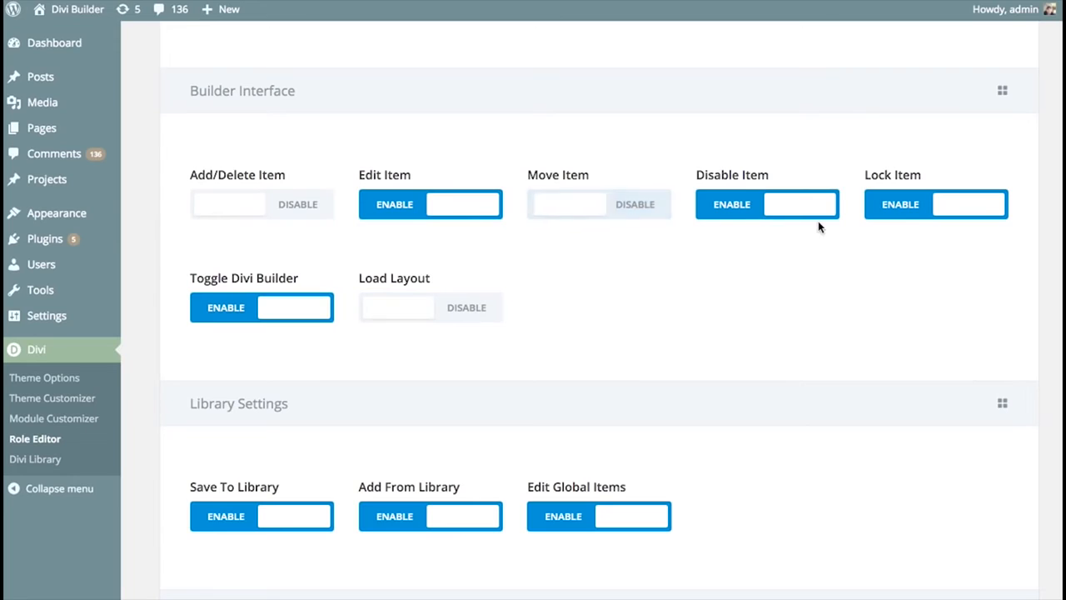
{"action": "left_click", "coordinate": [778, 209]}
{"action": "scroll", "coordinate": [716, 366], "scroll_direction": "up", "scroll_amount": 2}
{"action": "scroll", "coordinate": [729, 394], "scroll_direction": "up", "scroll_amount": 5}
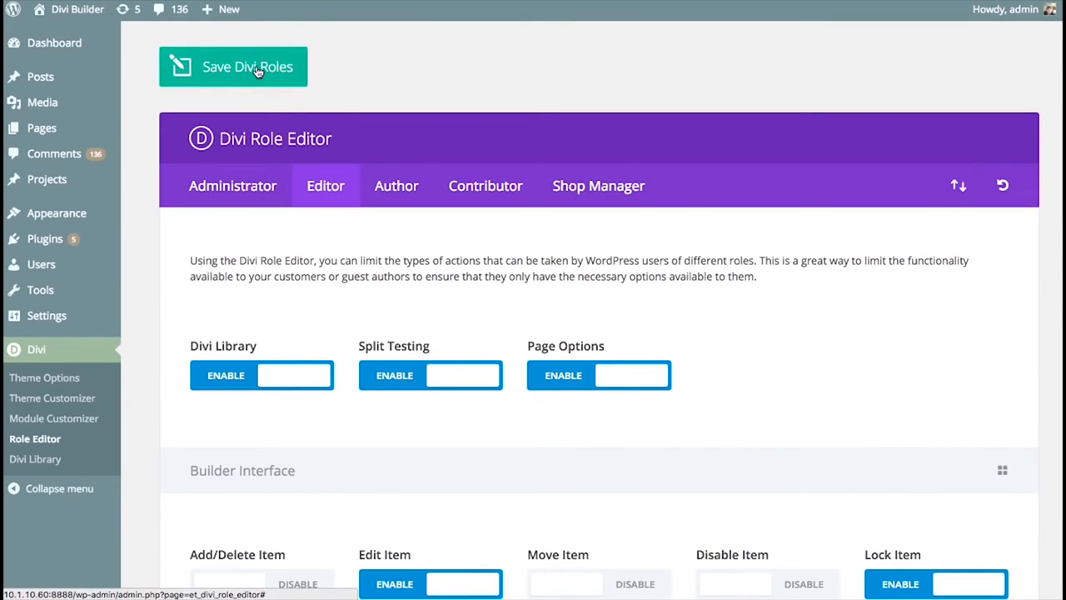
{"action": "left_click", "coordinate": [258, 72]}
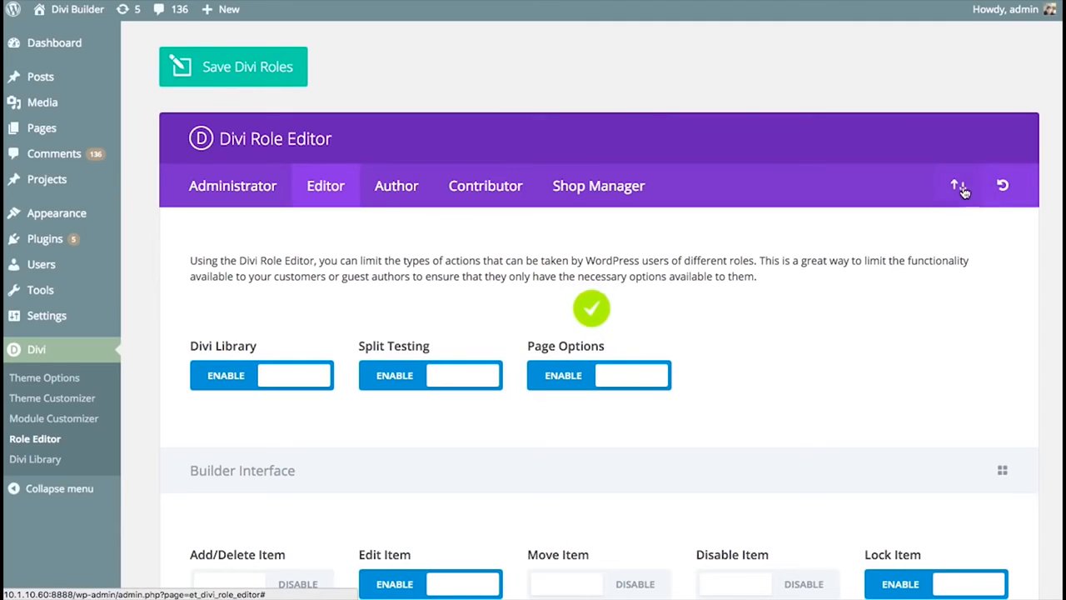
- Export the Role Editor settings under the file name Divi Role Editor Settings and close the Portability window
{"action": "left_click", "coordinate": [959, 186]}
{"action": "left_click", "coordinate": [452, 235]}
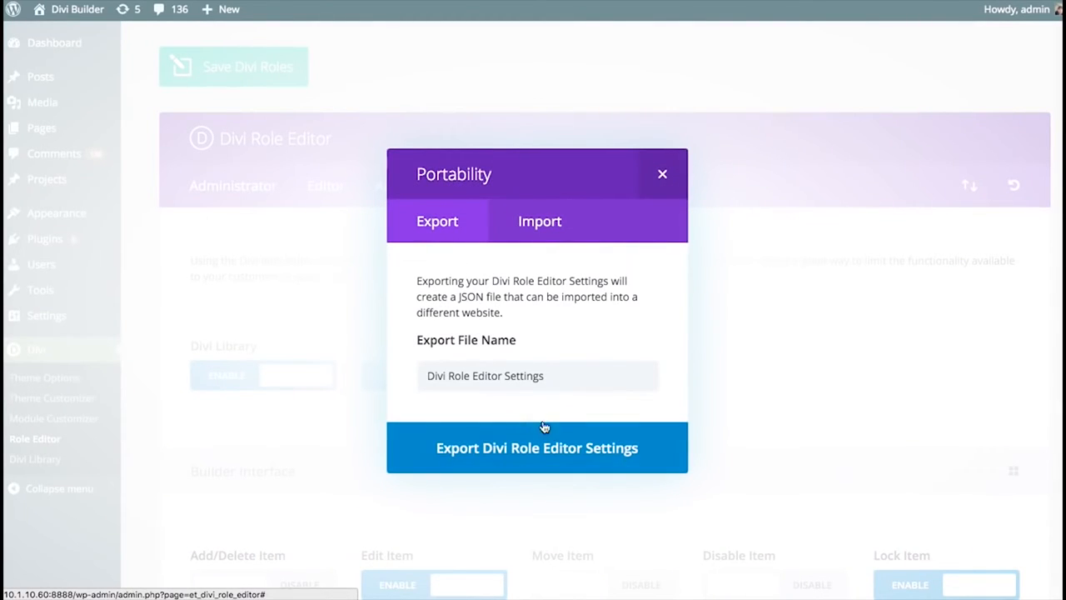
{"action": "left_click", "coordinate": [578, 450]}
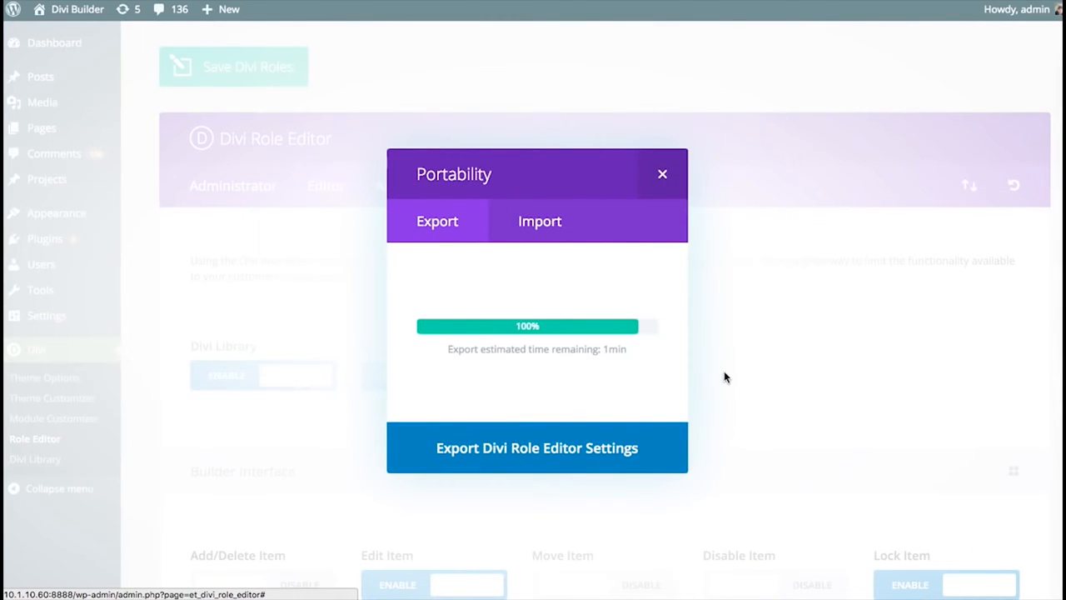
{"action": "left_click", "coordinate": [662, 174]}
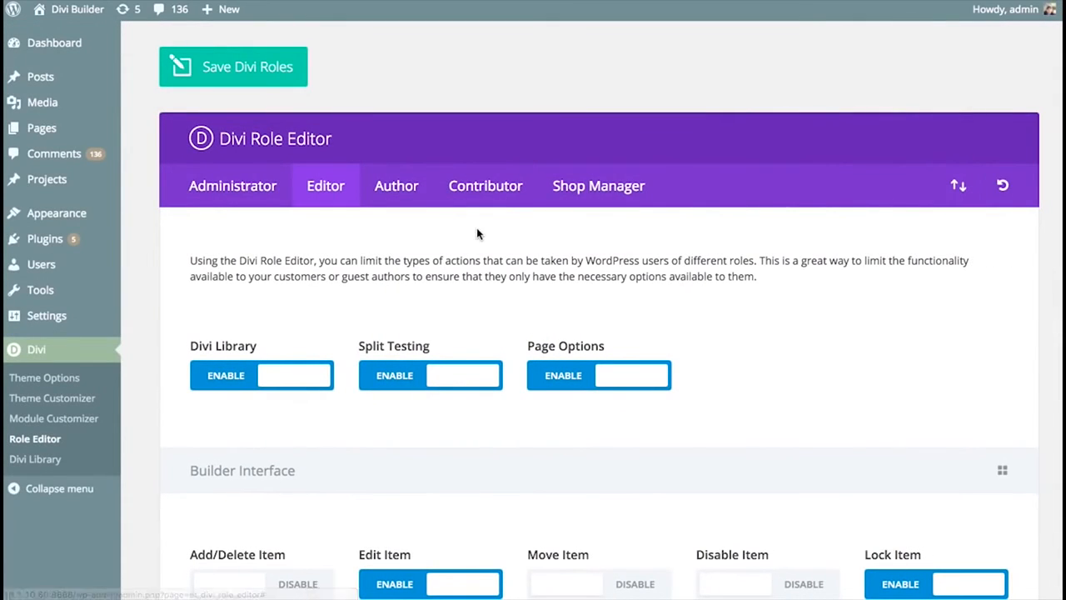
- Import Divi Role Editor Settings.json from the Downloads folder into the Role Editor, with a backup downloaded before importing
{"action": "left_click", "coordinate": [960, 186]}
{"action": "left_click", "coordinate": [562, 230]}
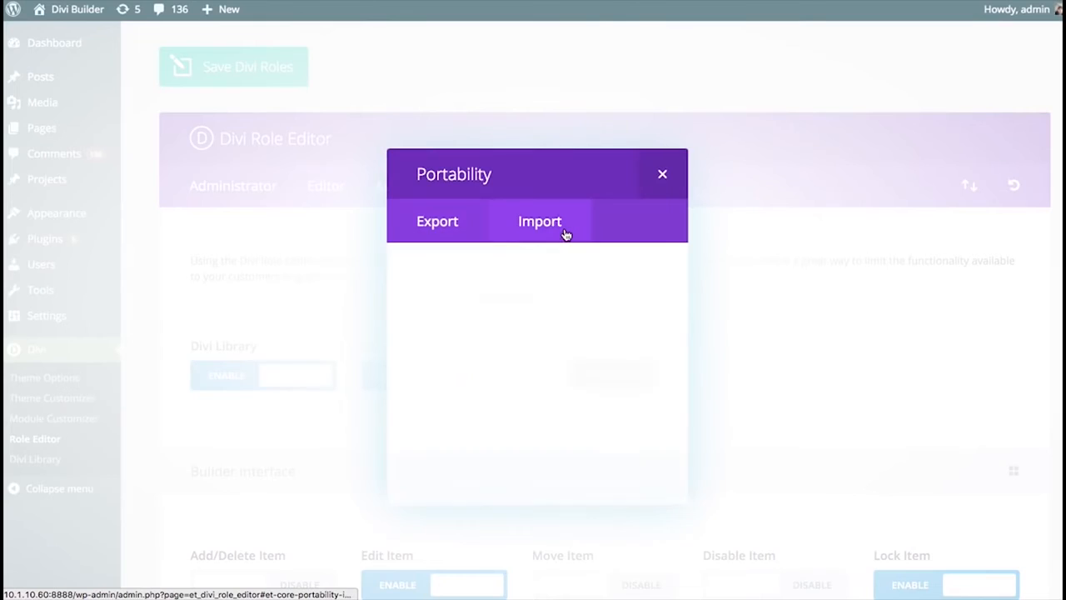
{"action": "left_click", "coordinate": [654, 370]}
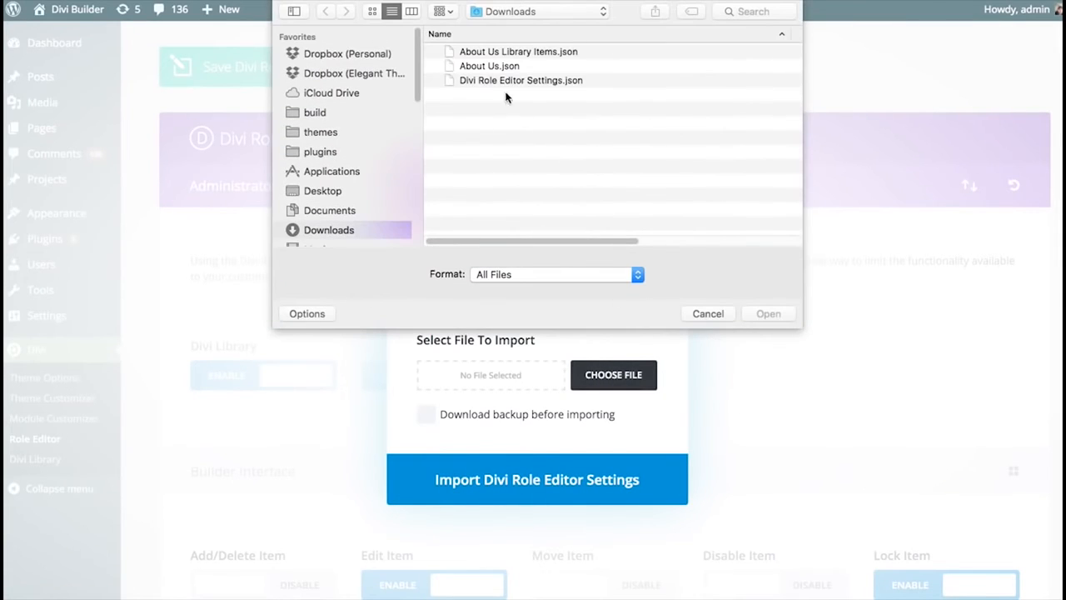
{"action": "left_click", "coordinate": [521, 80]}
{"action": "left_click", "coordinate": [772, 315]}
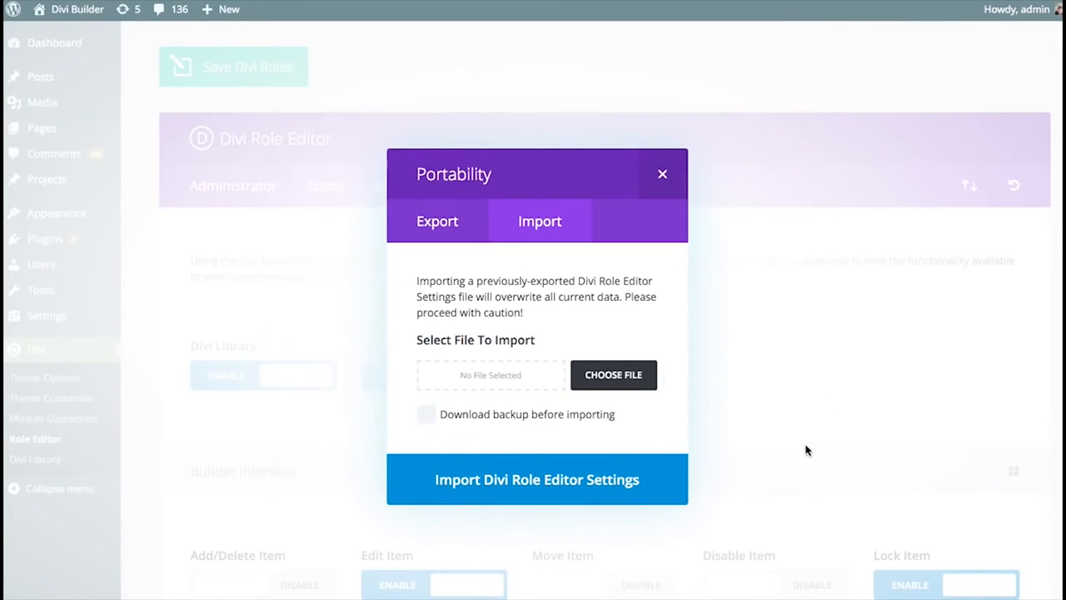
{"action": "left_click", "coordinate": [563, 414]}
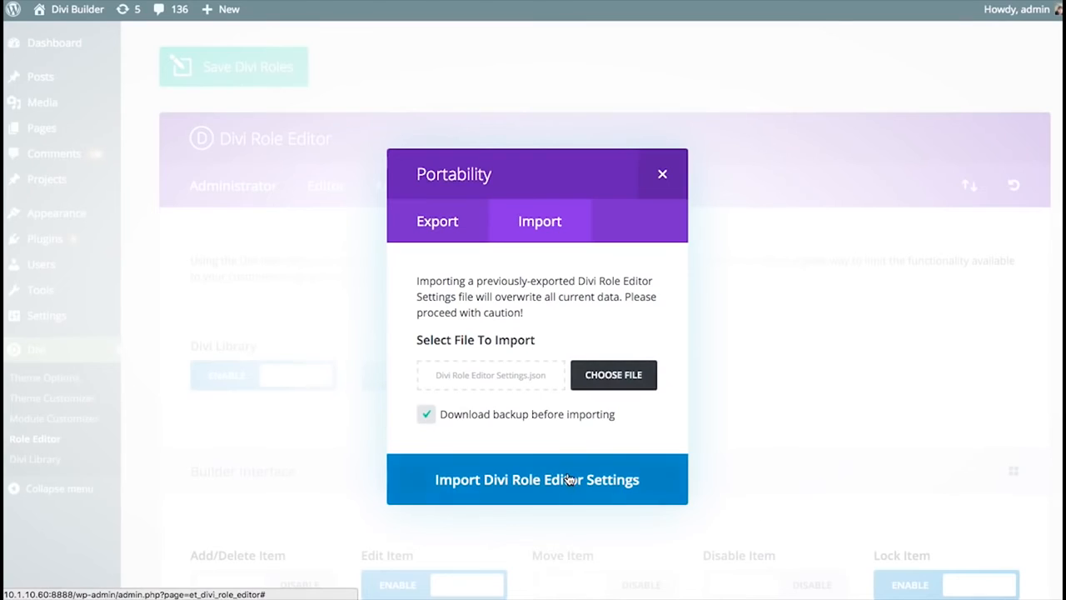
{"action": "left_click", "coordinate": [641, 487]}
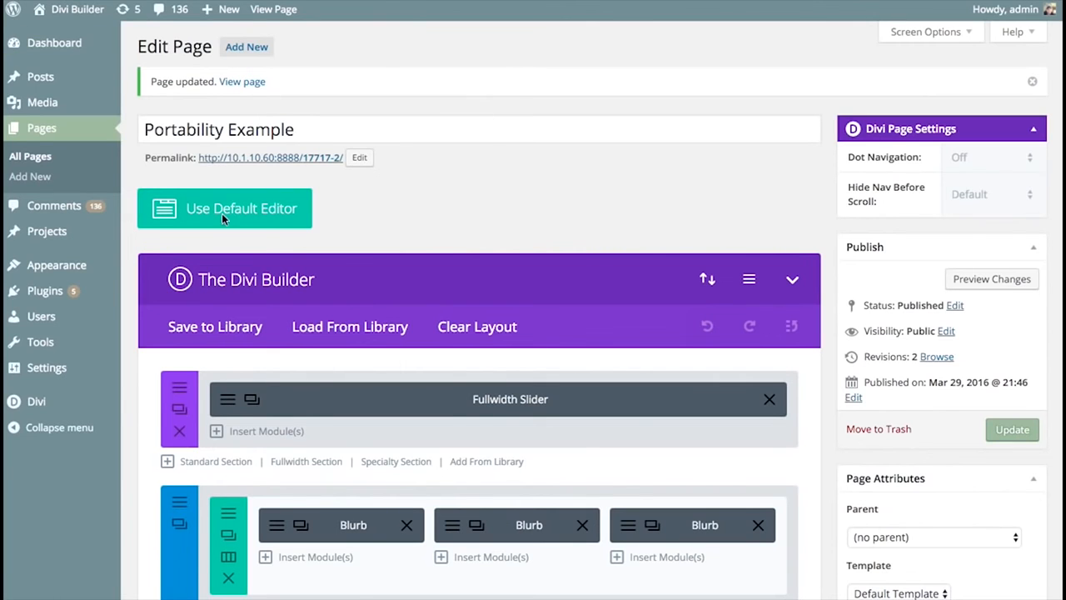
- Open Divi Theme Options, check the export and import options for its settings and close the Portability window
{"action": "mouse_move", "coordinate": [58, 401]}
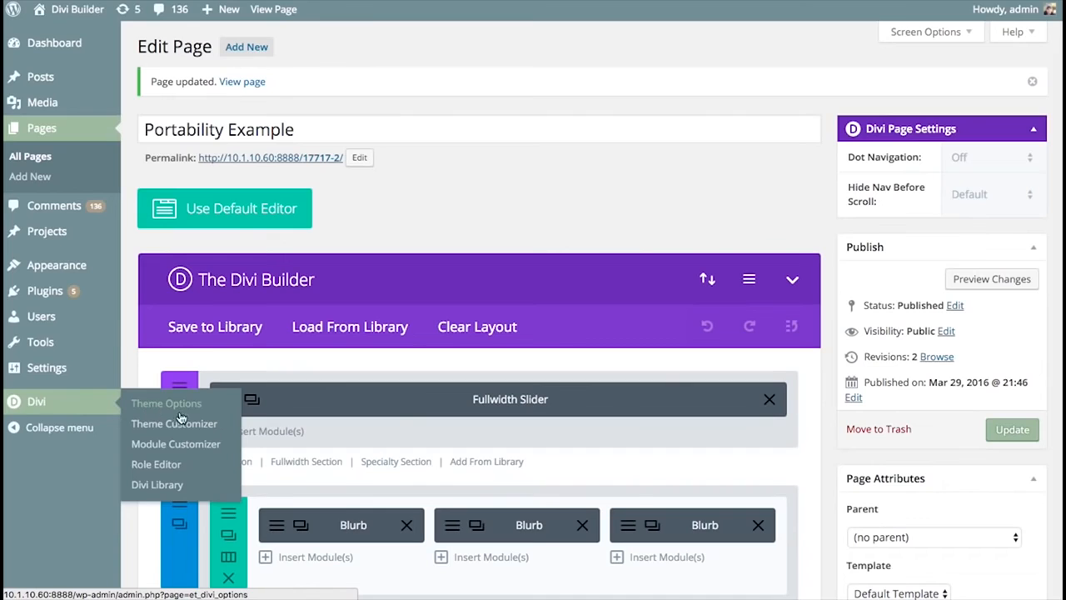
{"action": "left_click", "coordinate": [170, 406]}
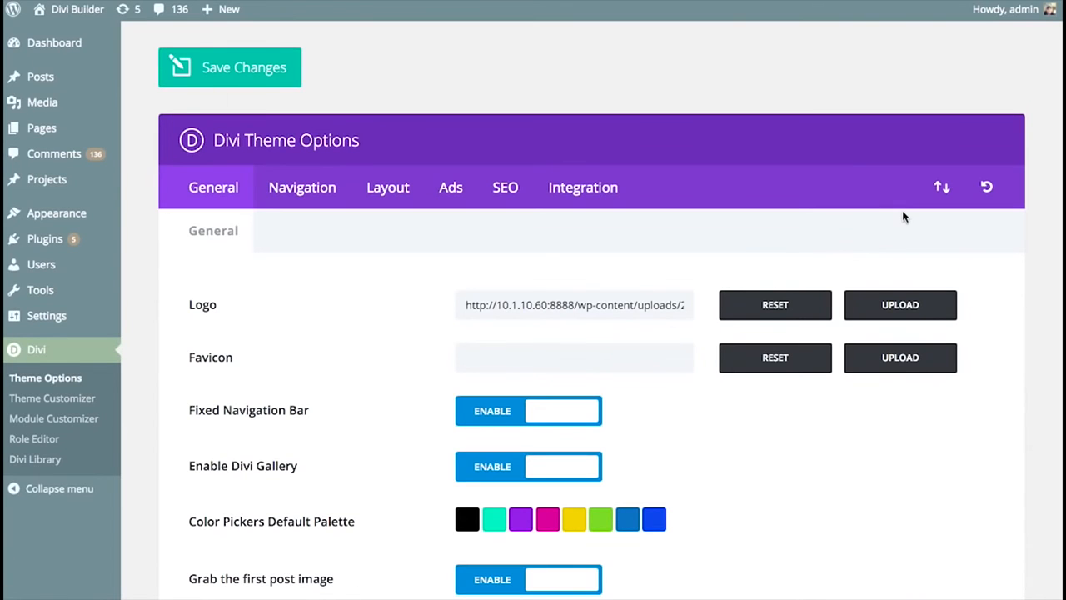
{"action": "left_click", "coordinate": [953, 187]}
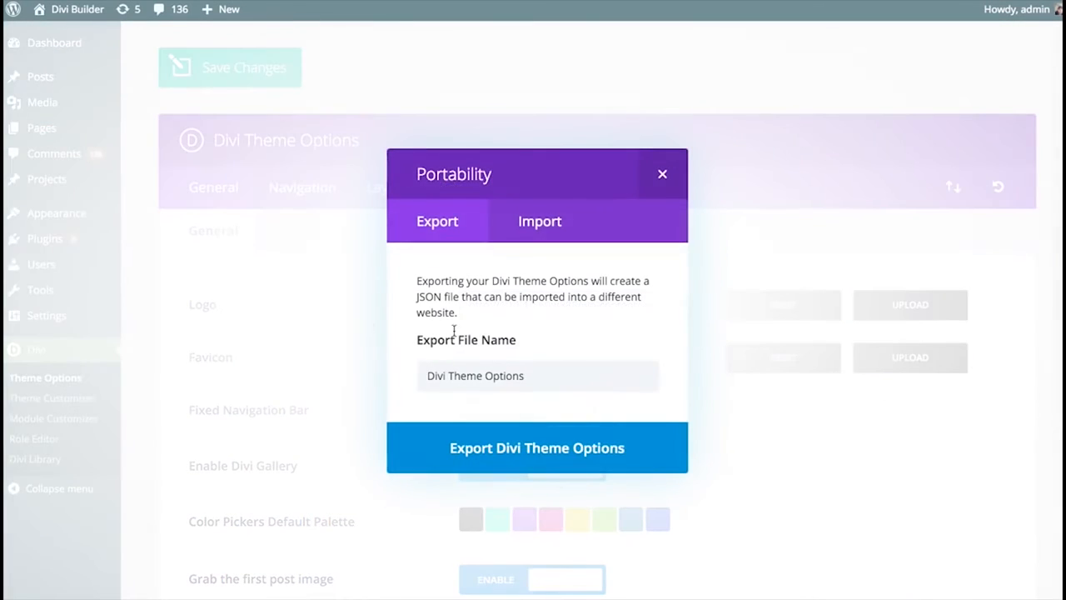
{"action": "left_click", "coordinate": [541, 226]}
{"action": "left_click", "coordinate": [662, 174]}
{"action": "scroll", "coordinate": [816, 241], "scroll_direction": "down", "scroll_amount": 20}
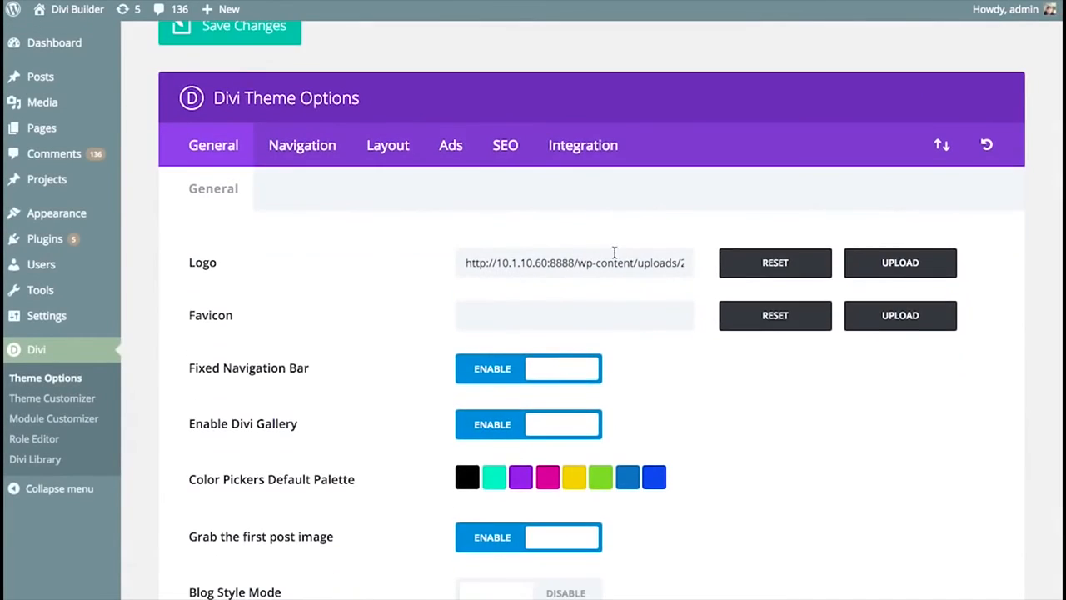
{"action": "scroll", "coordinate": [567, 244], "scroll_direction": "up", "scroll_amount": 20}
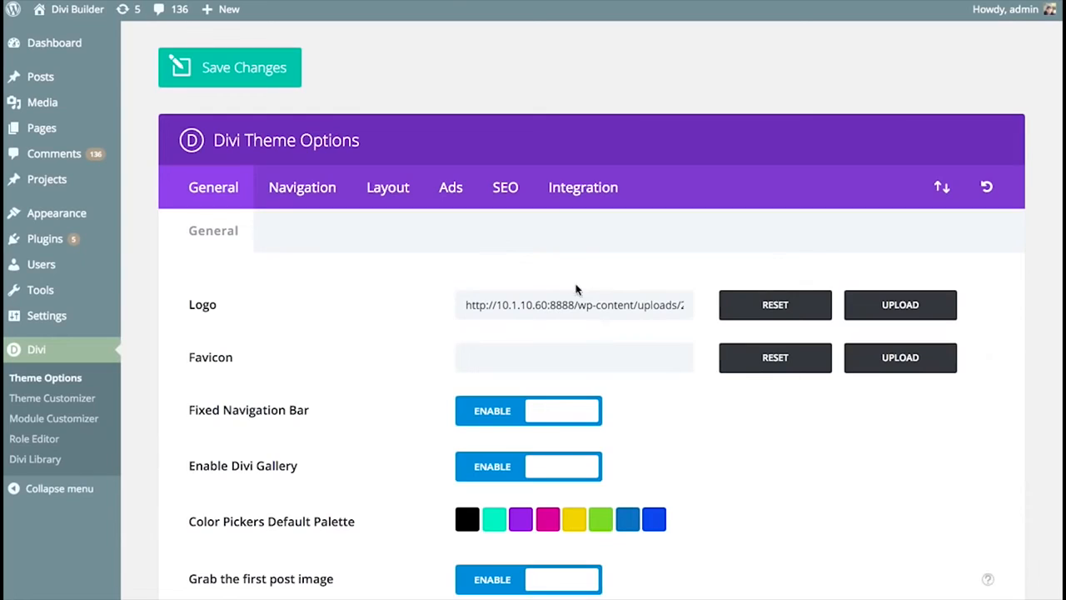
- Open the Theme Customizer, review the import and export options for the Divi Customizer Settings and close the Portability window
{"action": "left_click", "coordinate": [62, 406]}
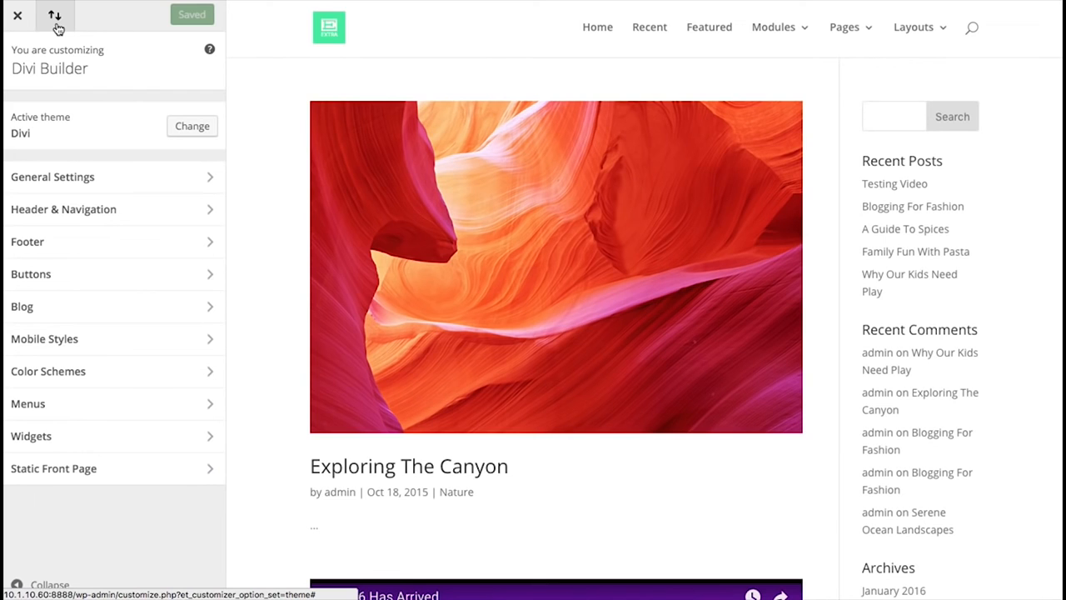
{"action": "left_click", "coordinate": [56, 20]}
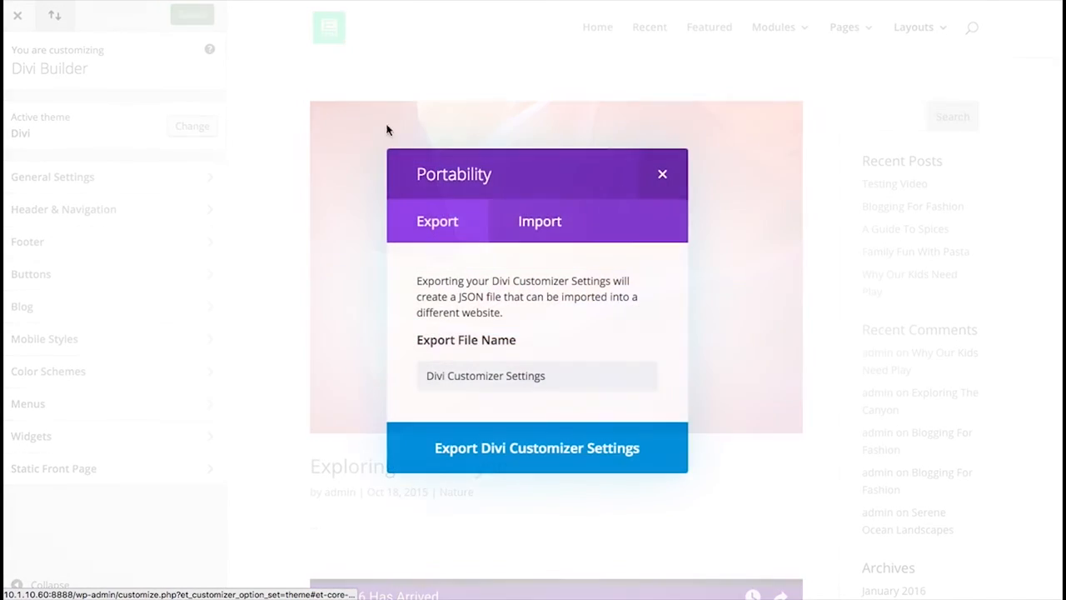
{"action": "left_click", "coordinate": [541, 222]}
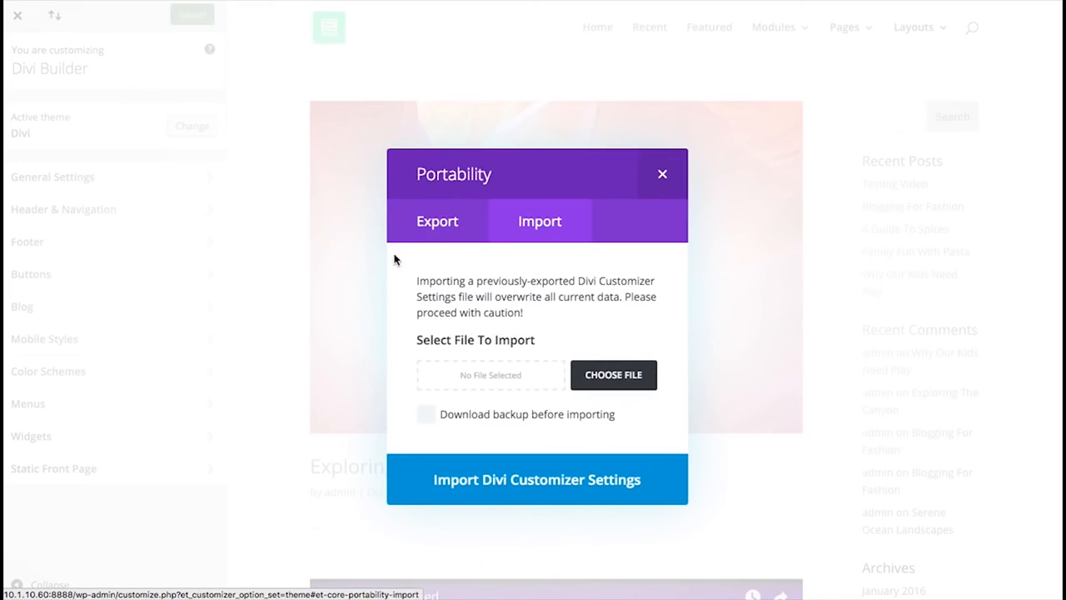
{"action": "left_click", "coordinate": [432, 224]}
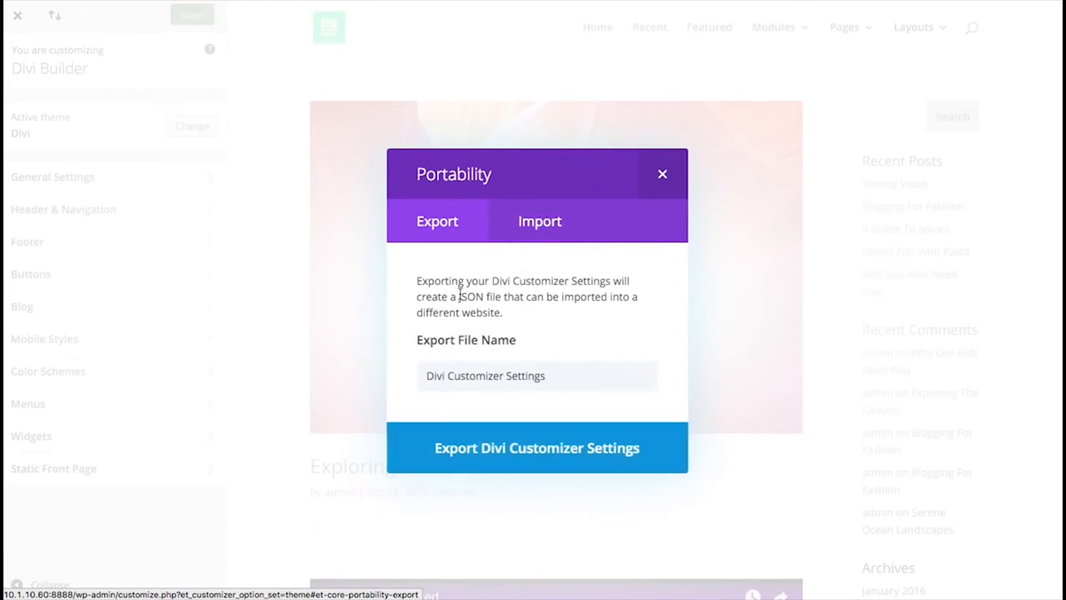
{"action": "left_click", "coordinate": [671, 176]}
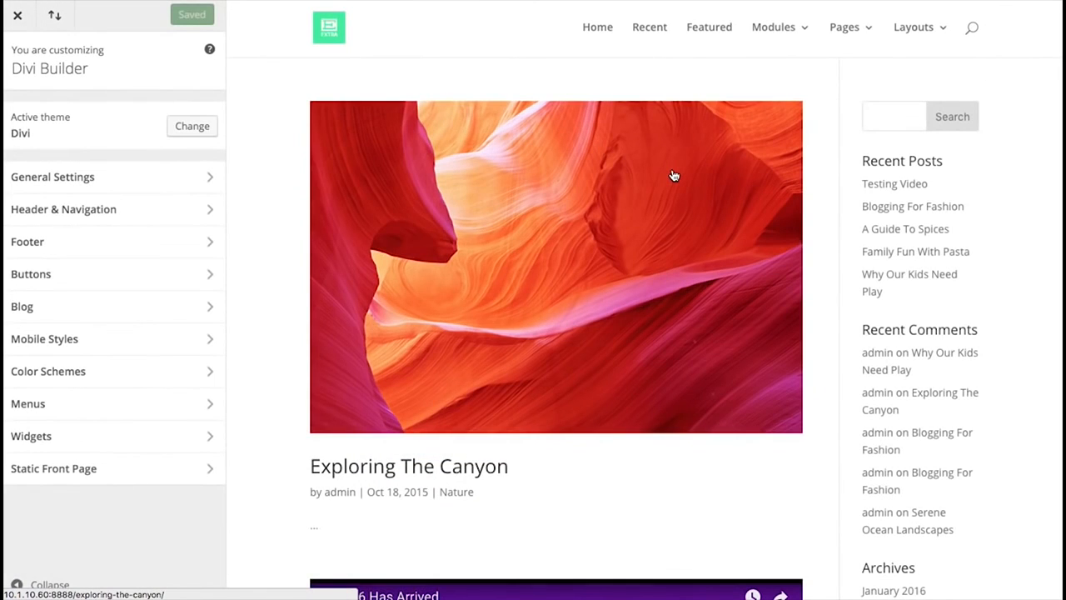